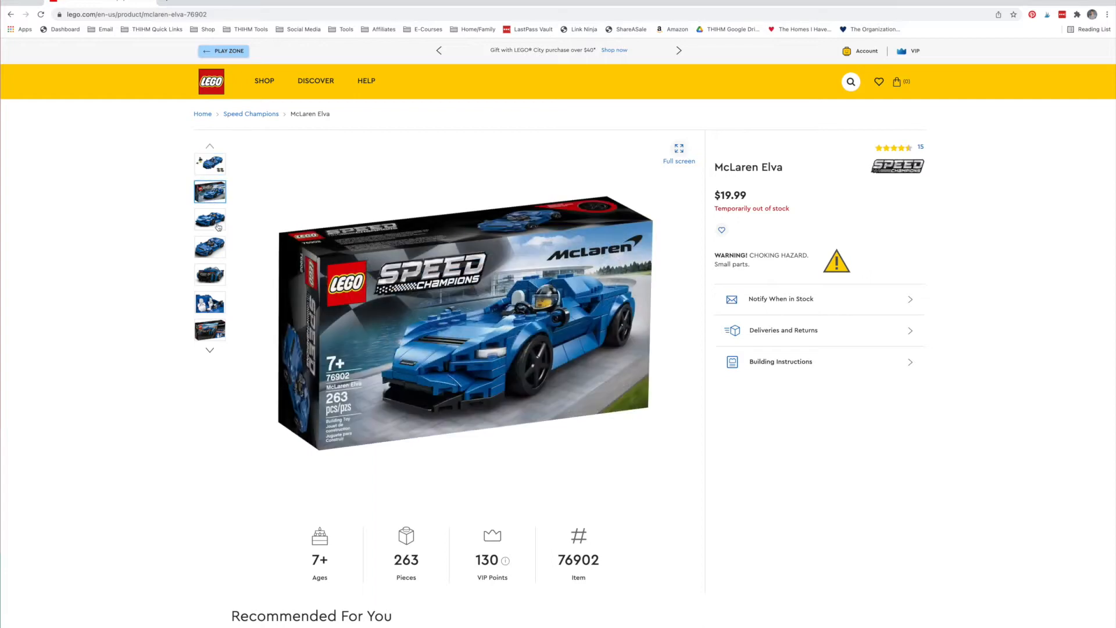
Browse the McLaren Elva product photos and capture a screenshot of the car with its minifigure and spare wheels
left_click(218, 225)
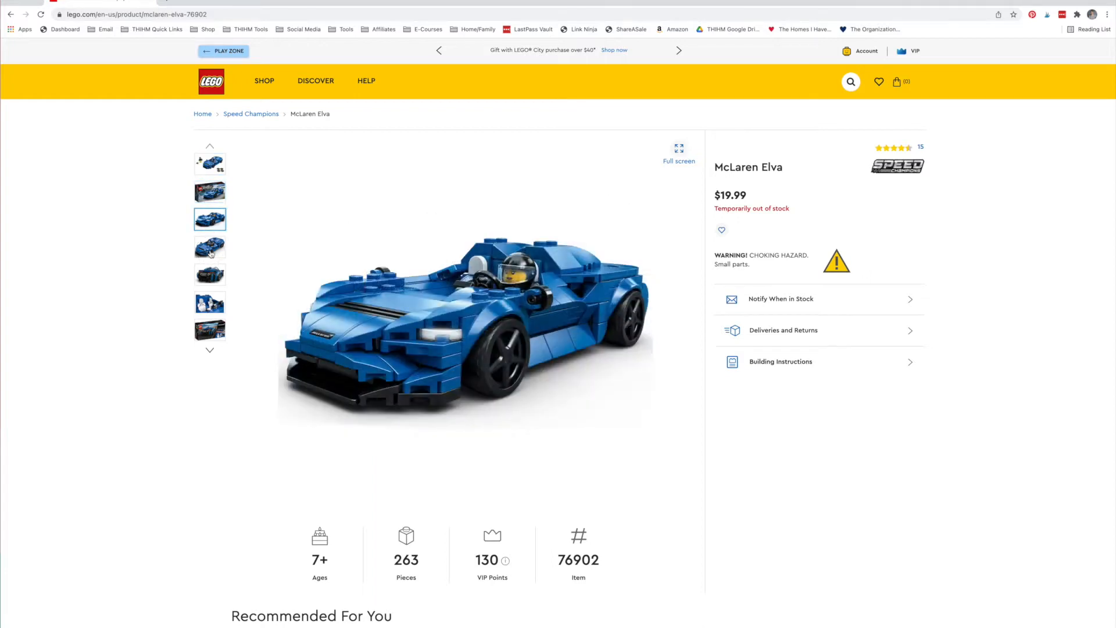
left_click(211, 254)
left_click(211, 272)
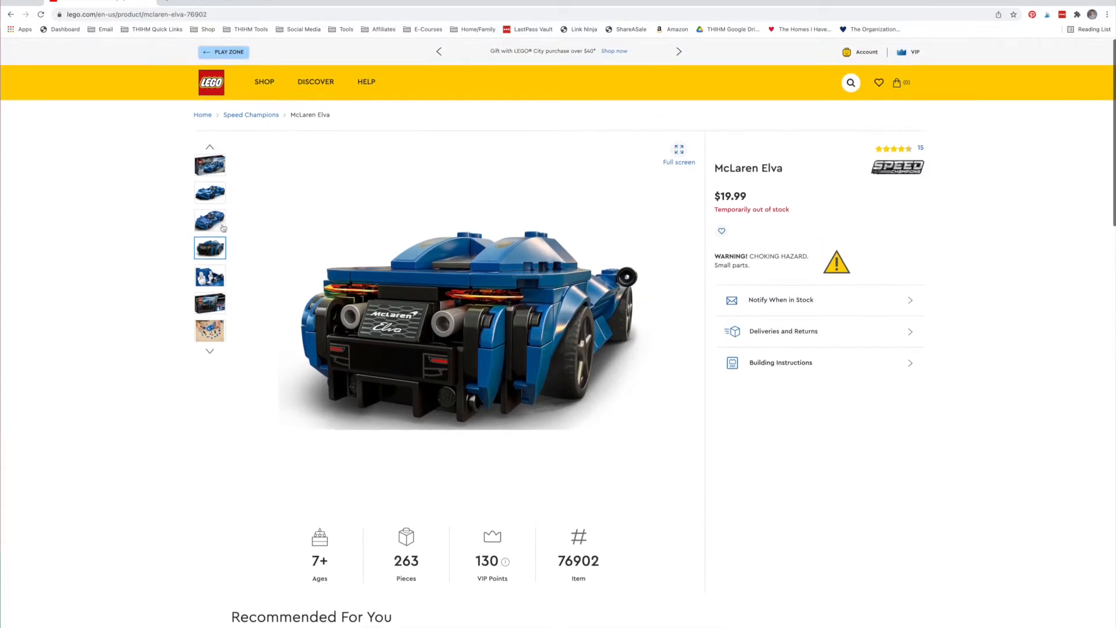
left_click(210, 146)
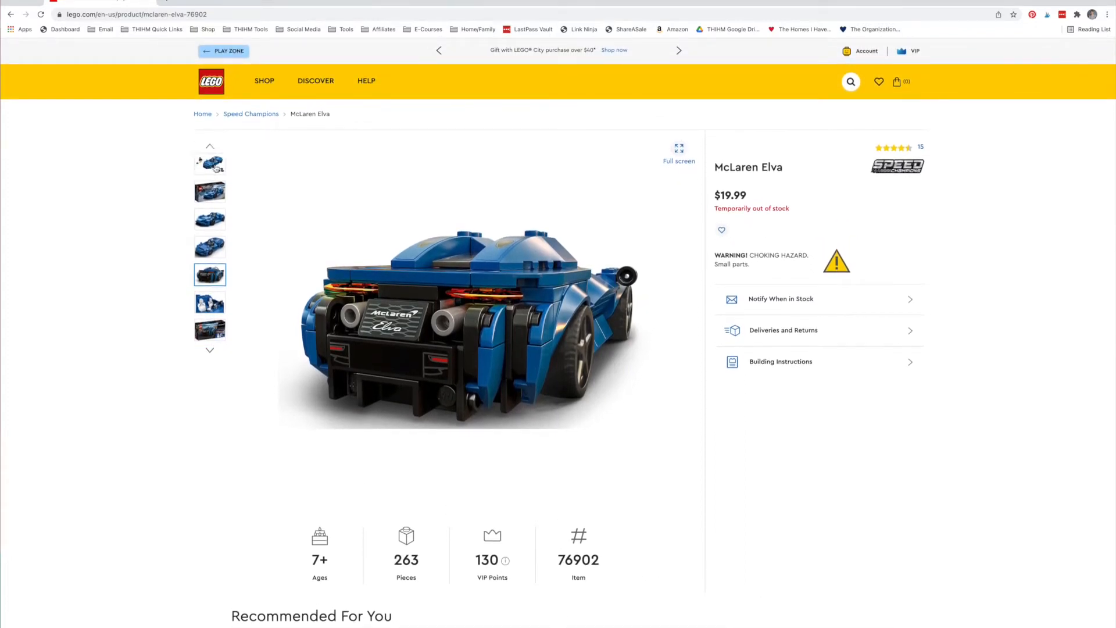
left_click(215, 168)
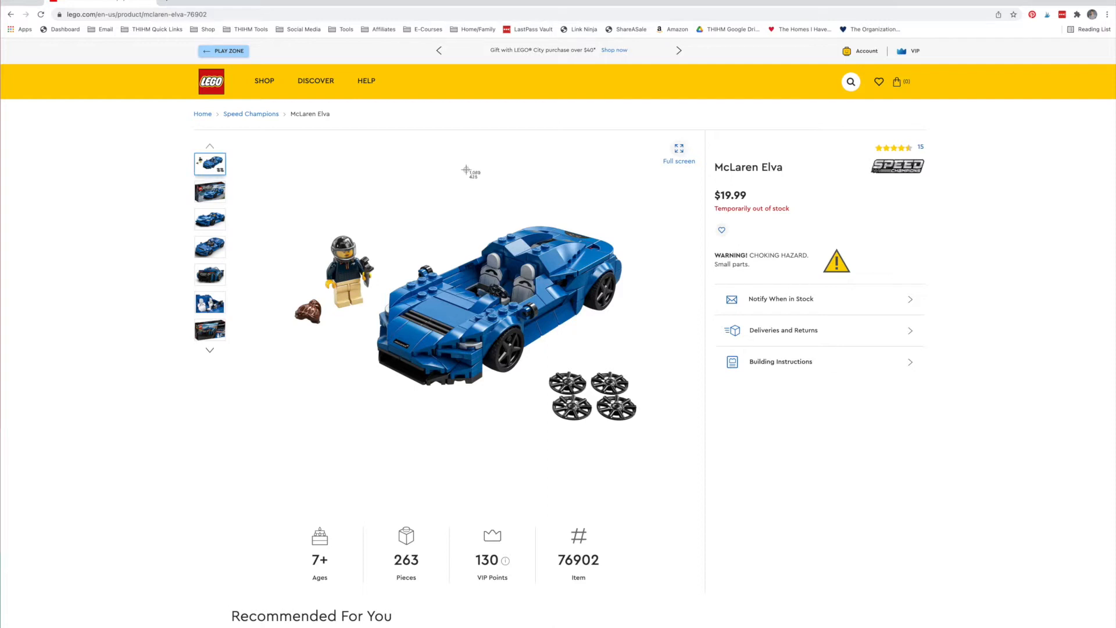
left_click_drag(263, 196, 650, 428)
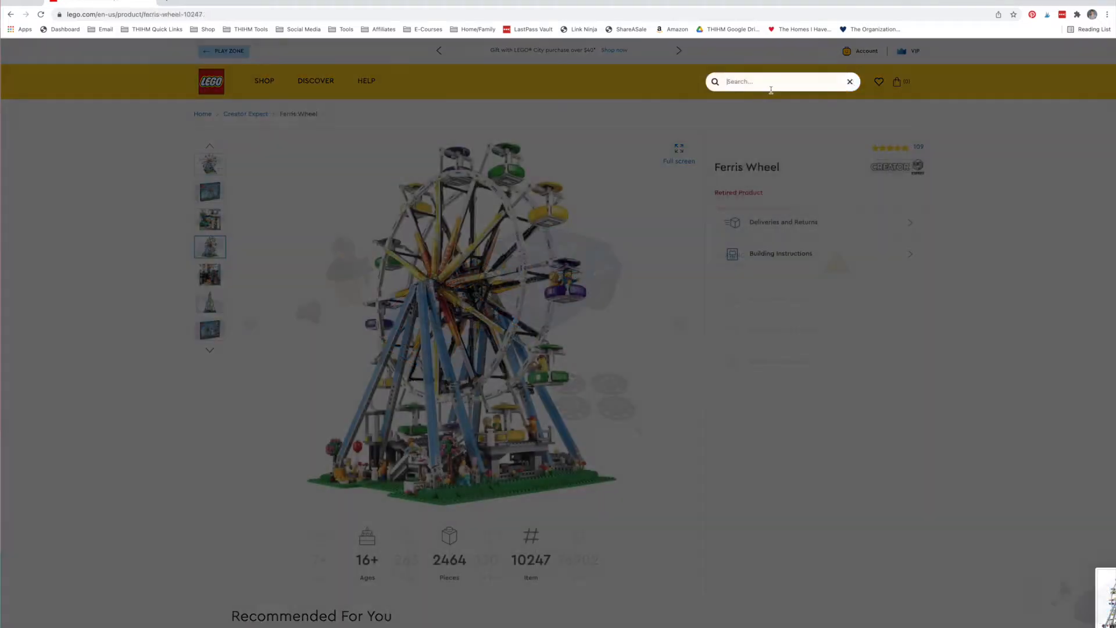
Search the LEGO site for set 75253 and capture a screenshot of the main Droid Commander image
type("75")
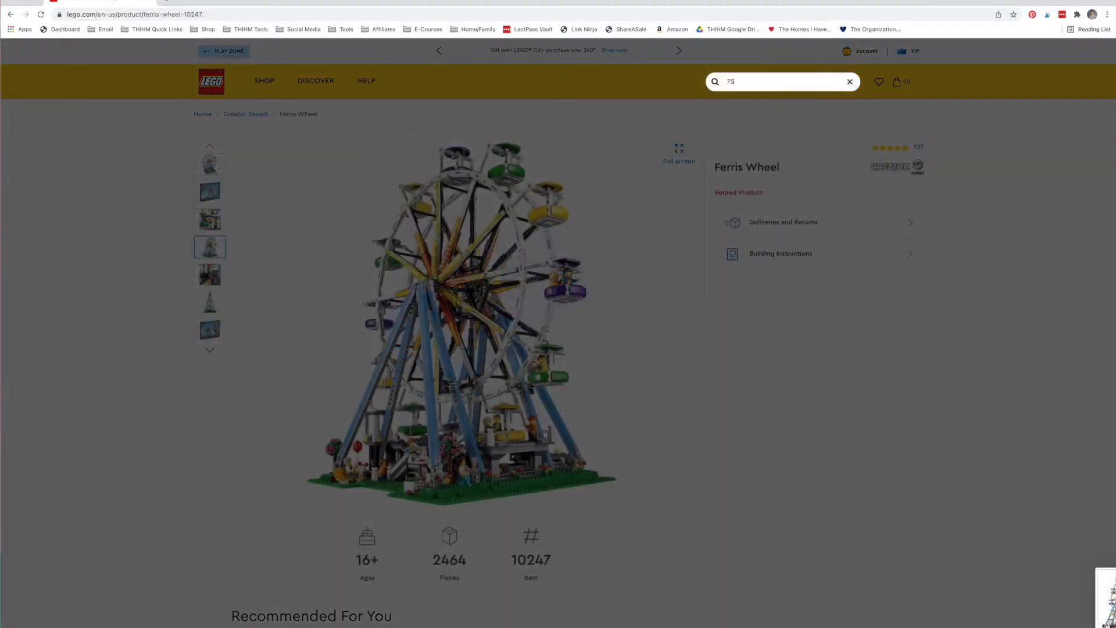
type("253")
key("Return")
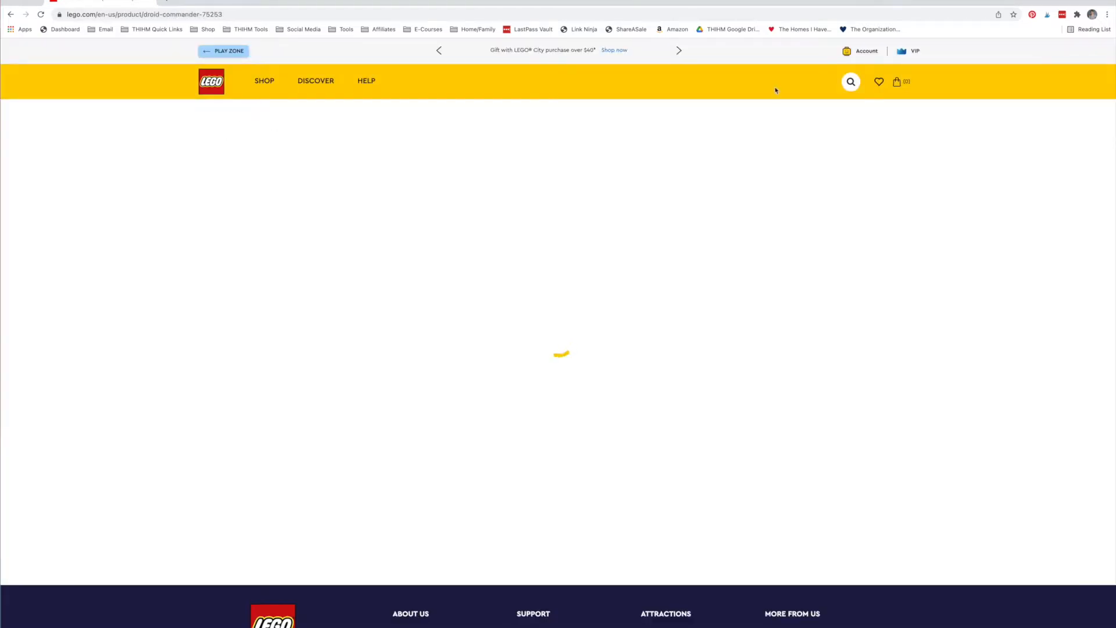
left_click_drag(269, 180, 674, 456)
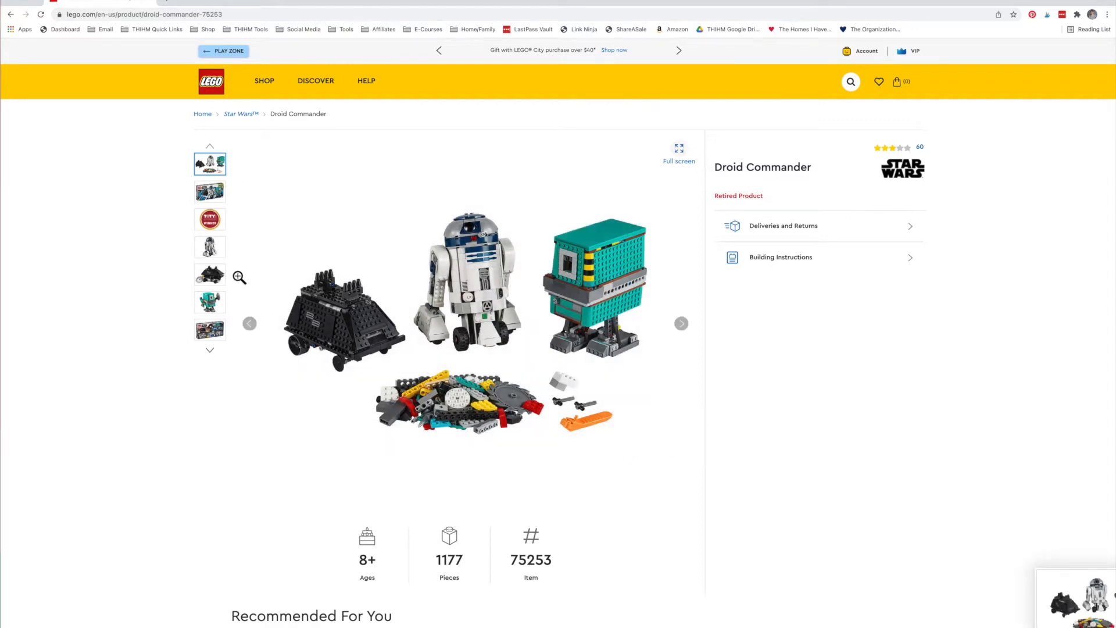
Search the LEGO site for set 40499 and capture a screenshot of the main Santa's Sleigh image
left_click(854, 83)
type("40")
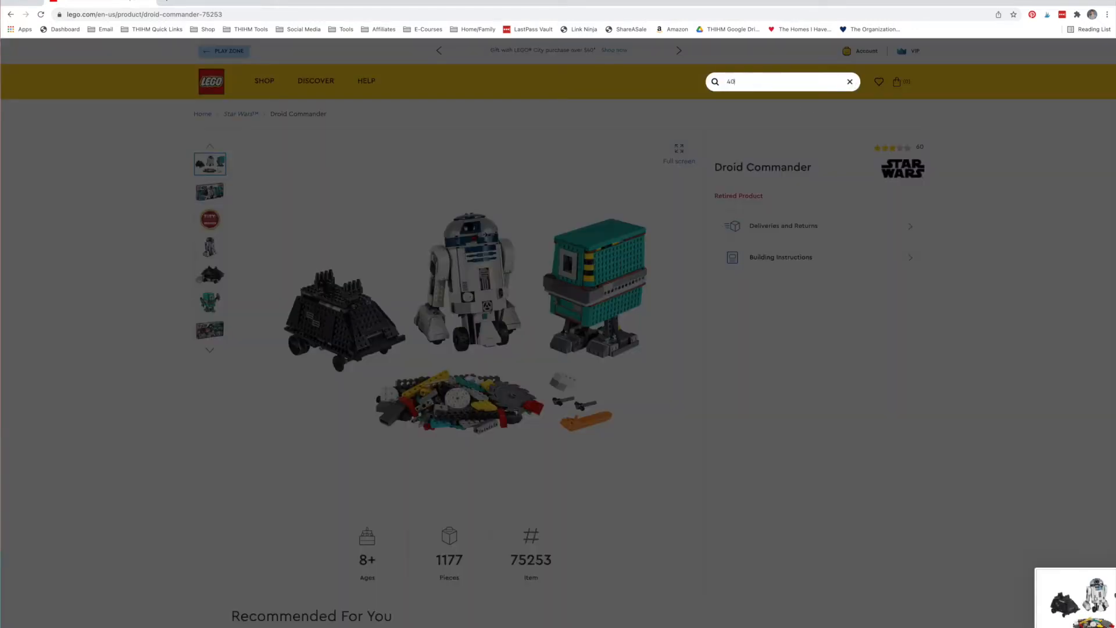
type("499")
key("Return")
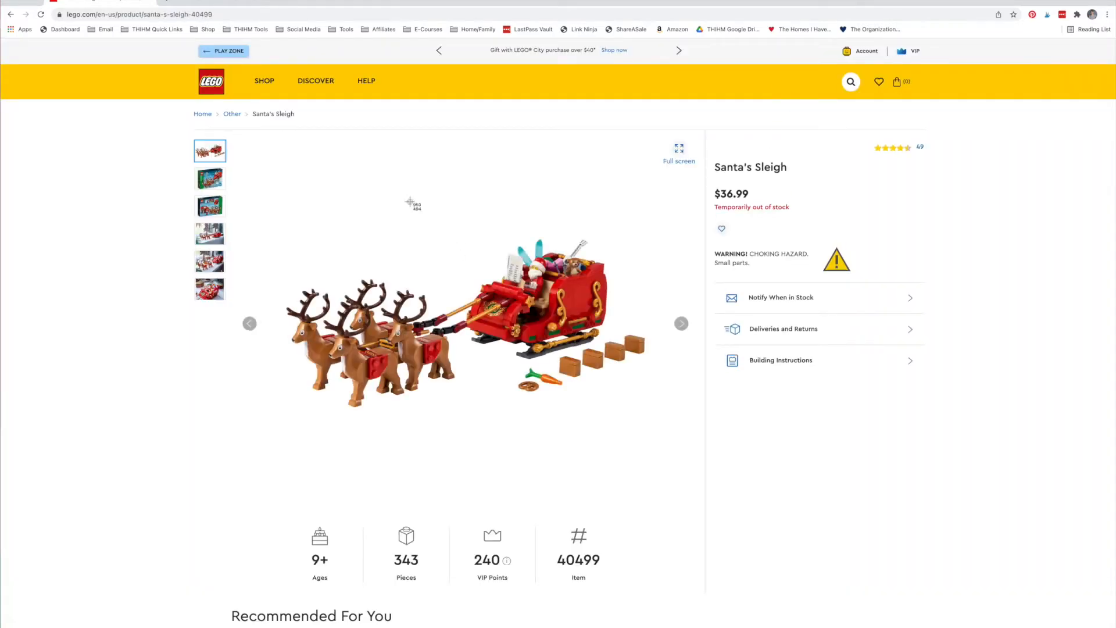
left_click_drag(270, 185, 657, 445)
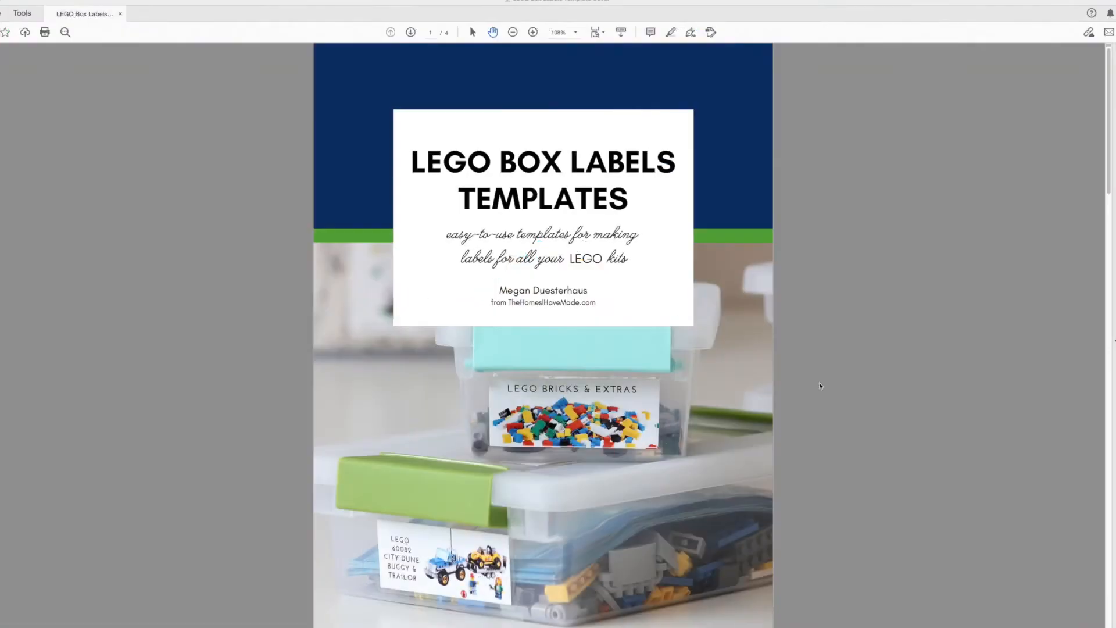
Read through the LEGO Box Labels Templates PDF, follow its label template link and start a design from that template in Canva
left_click(411, 32)
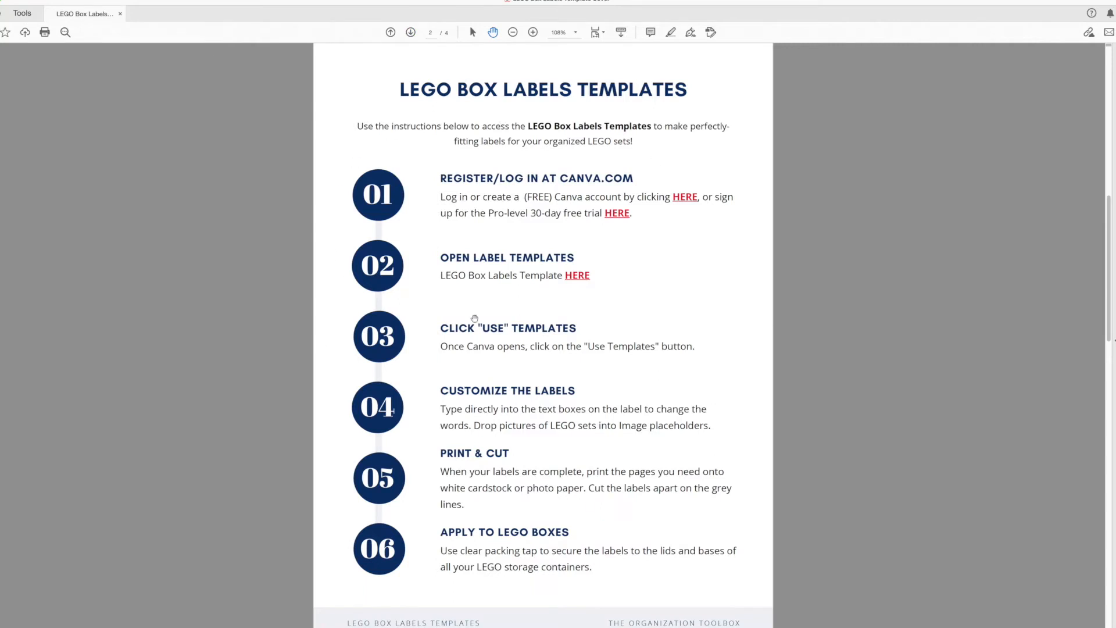
left_click(410, 32)
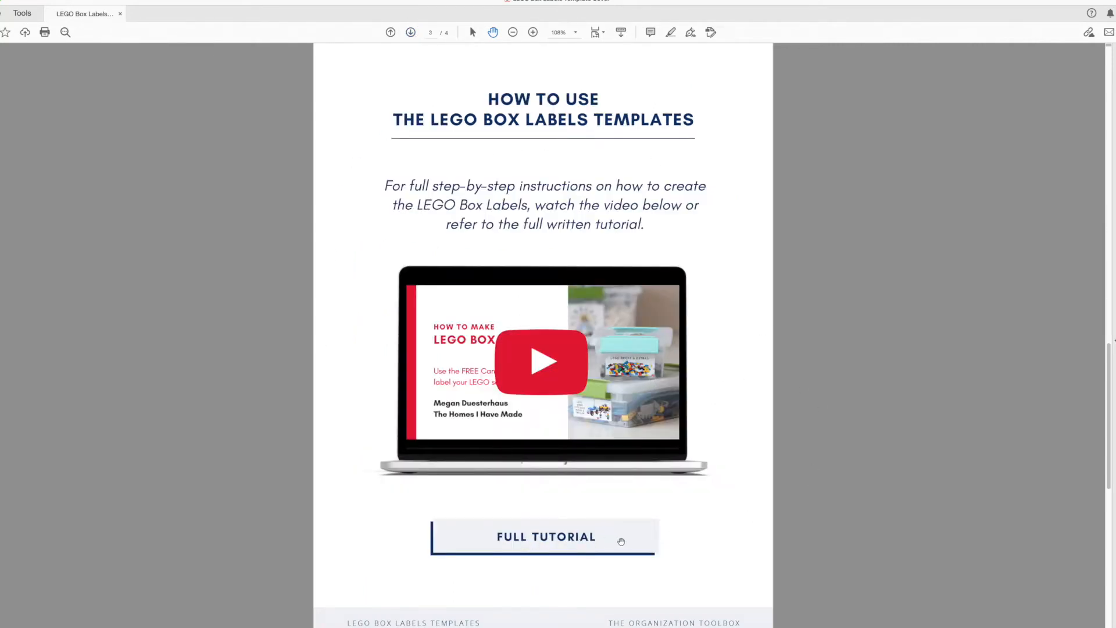
left_click(392, 33)
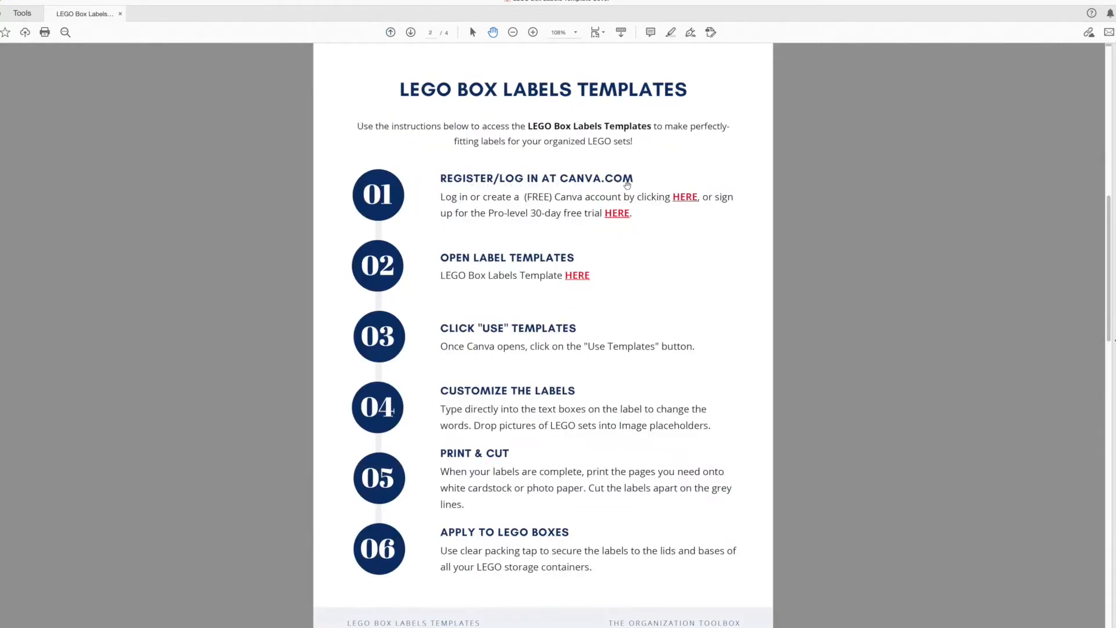
left_click(584, 281)
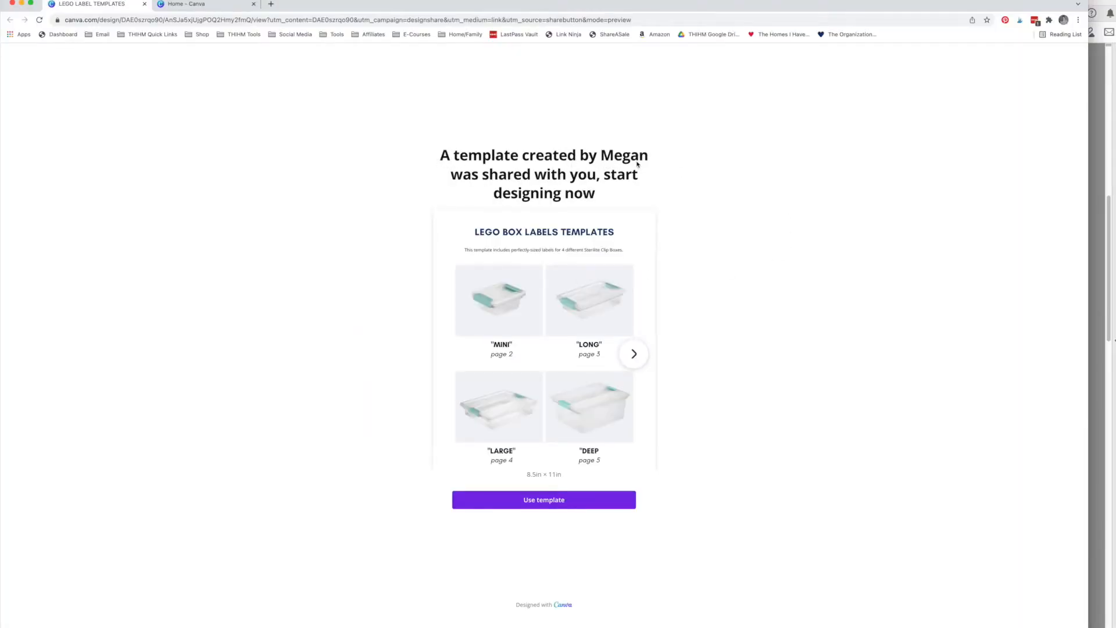
left_click(554, 504)
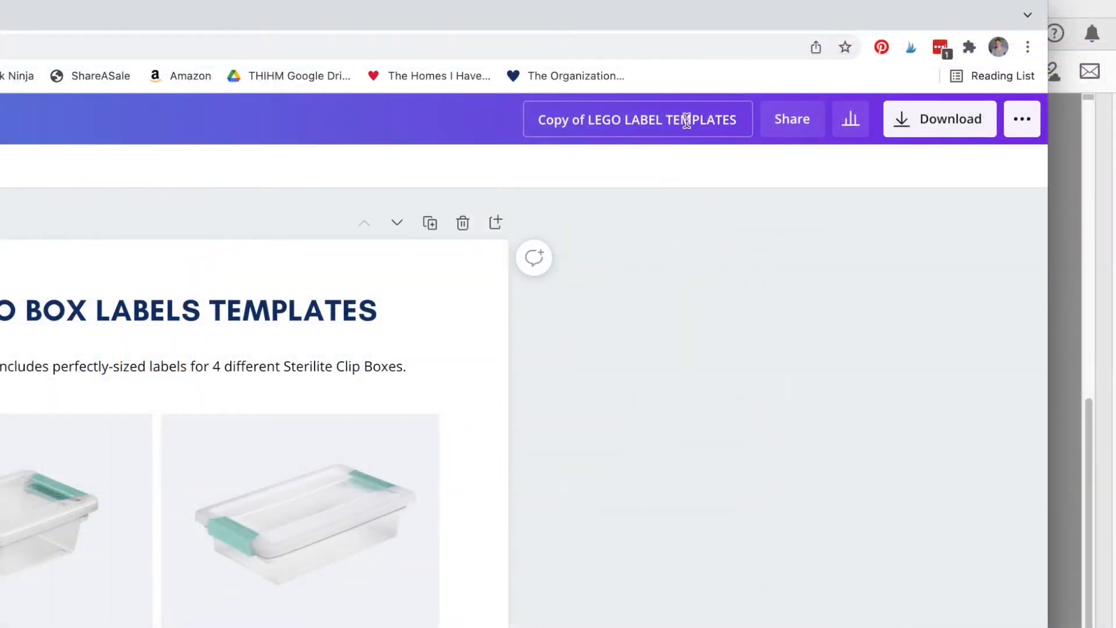
Rename the copied design "My LEGO Labels"
left_click(686, 120)
type("My Label")
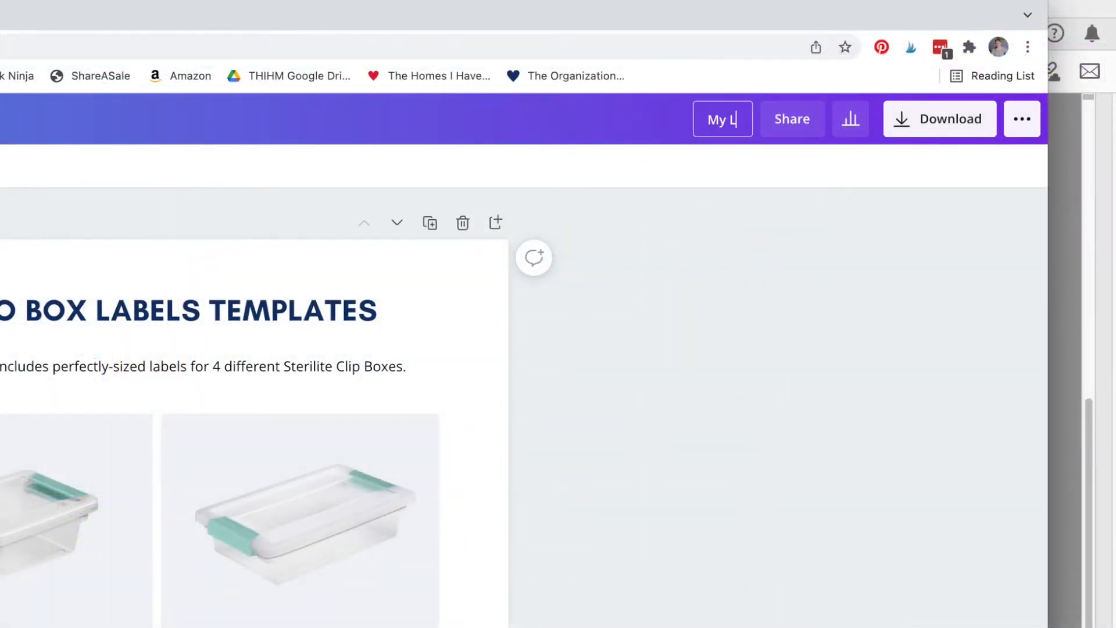
key("BackSpace")
key("BackSpace")
key("BackSpace")
key("BackSpace")
key("BackSpace")
type("EGO Labels")
key("Return")
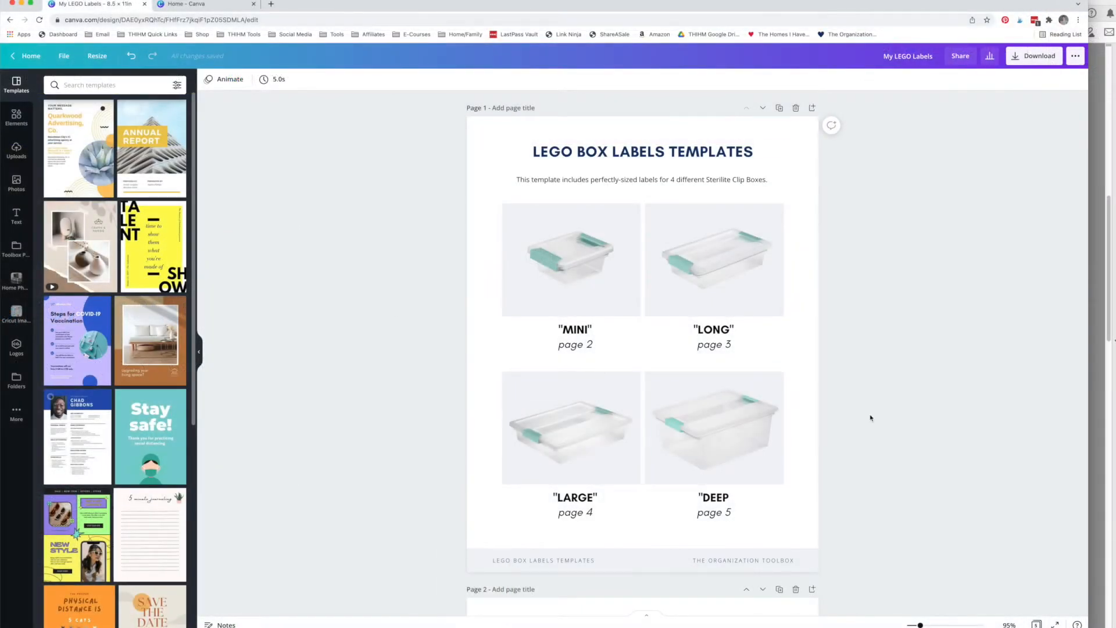
Review the box size overview and the label pages for the Mini, Long, Large and Deep boxes
left_click(581, 285)
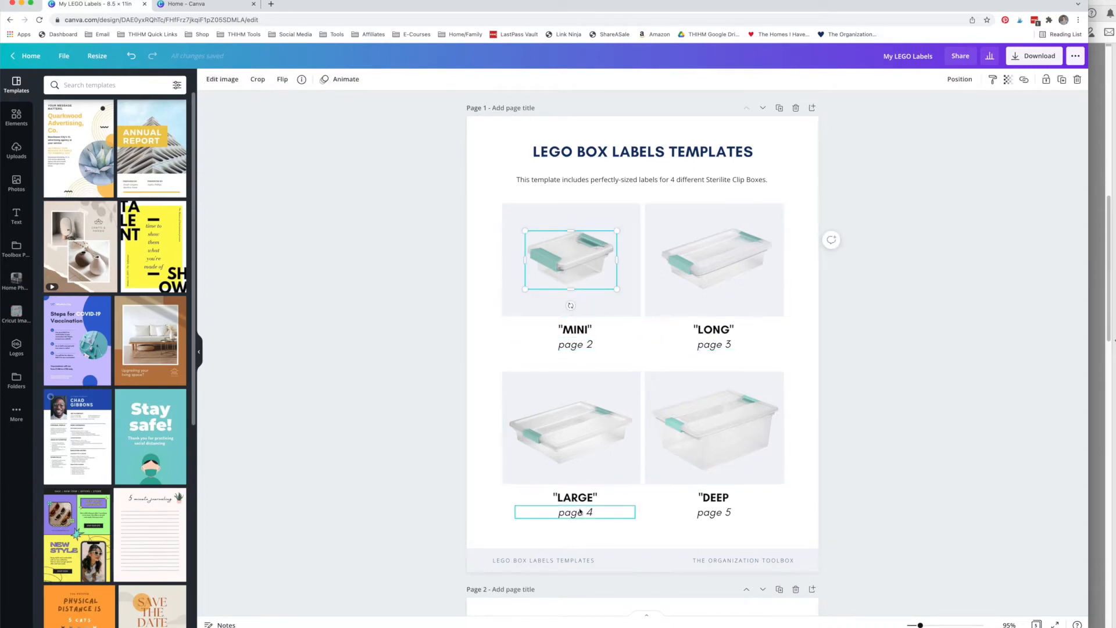
left_click(801, 465)
scroll(514, 378, "down", 8)
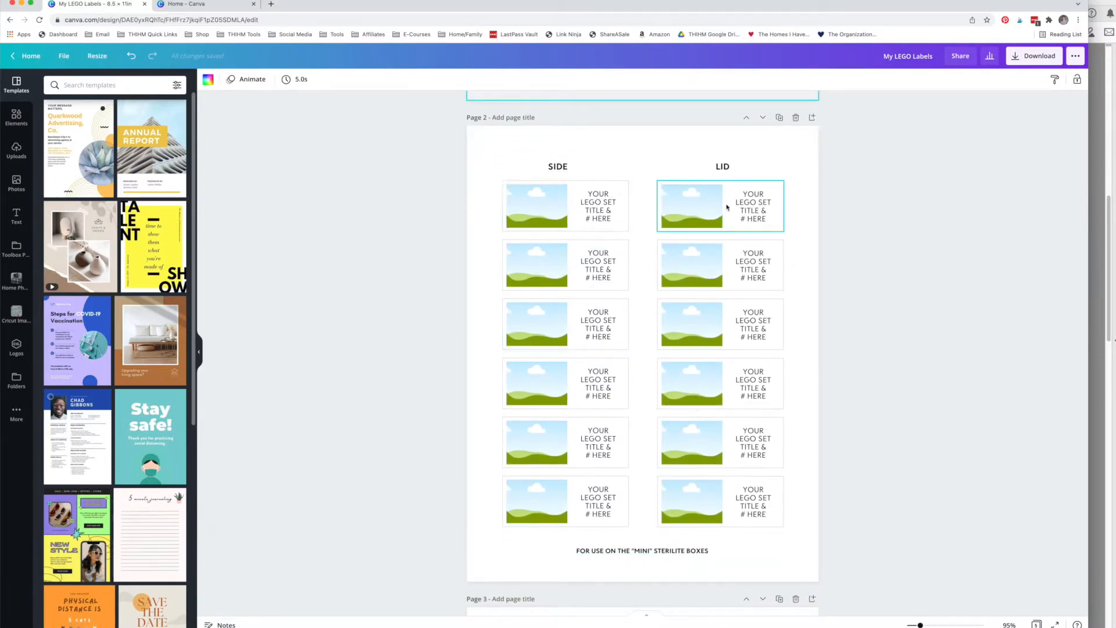
left_click(811, 208)
scroll(772, 351, "down", 8)
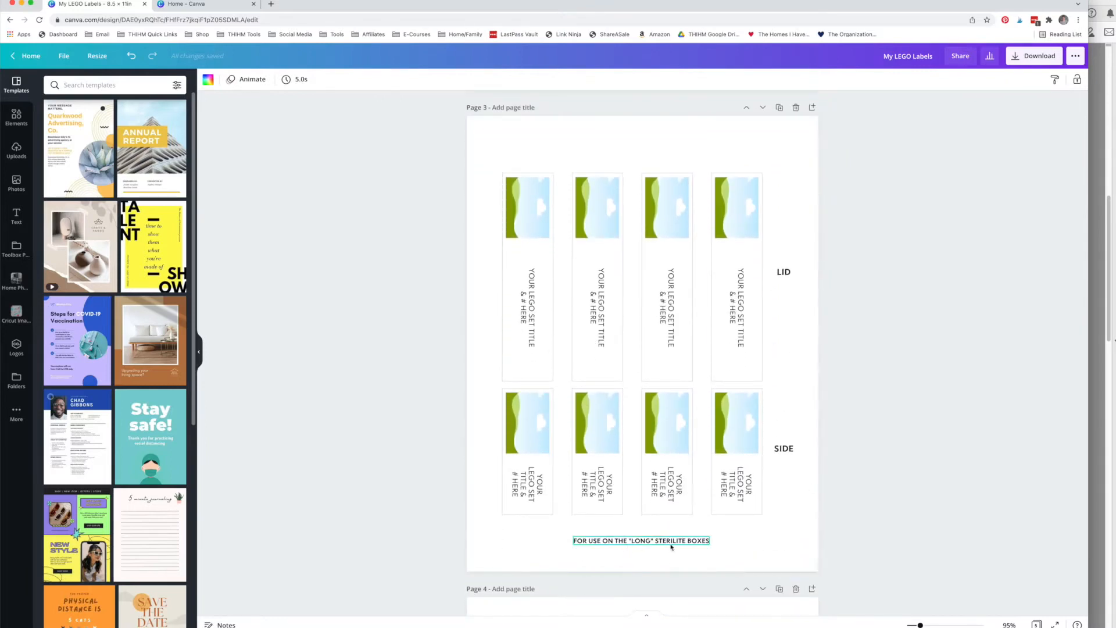
left_click(779, 490)
scroll(779, 490, "down", 7)
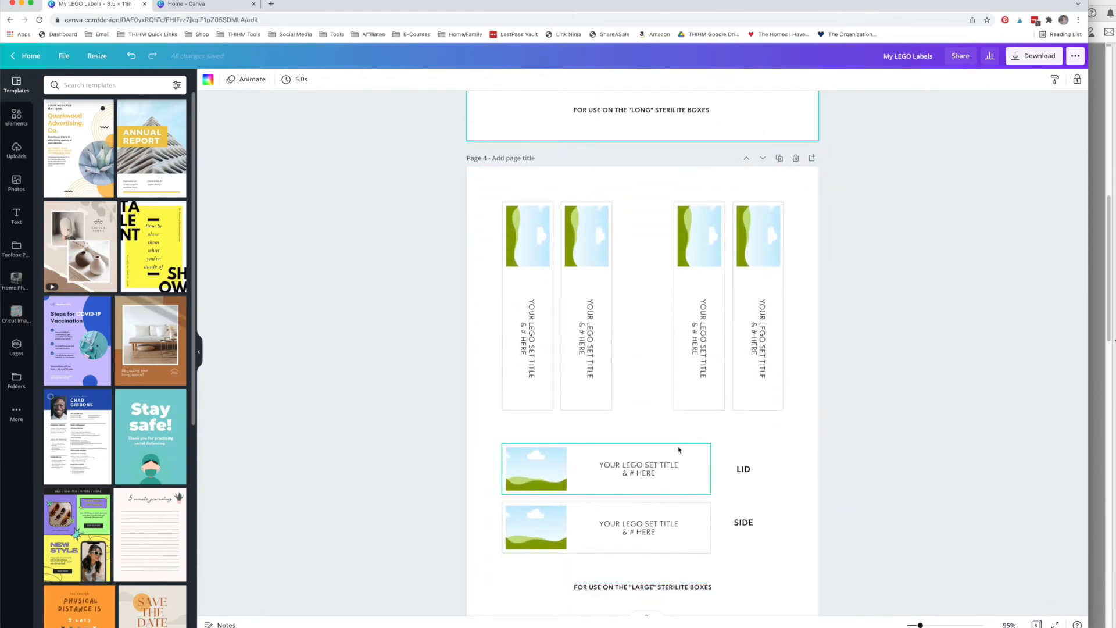
left_click(777, 510)
scroll(777, 510, "down", 8)
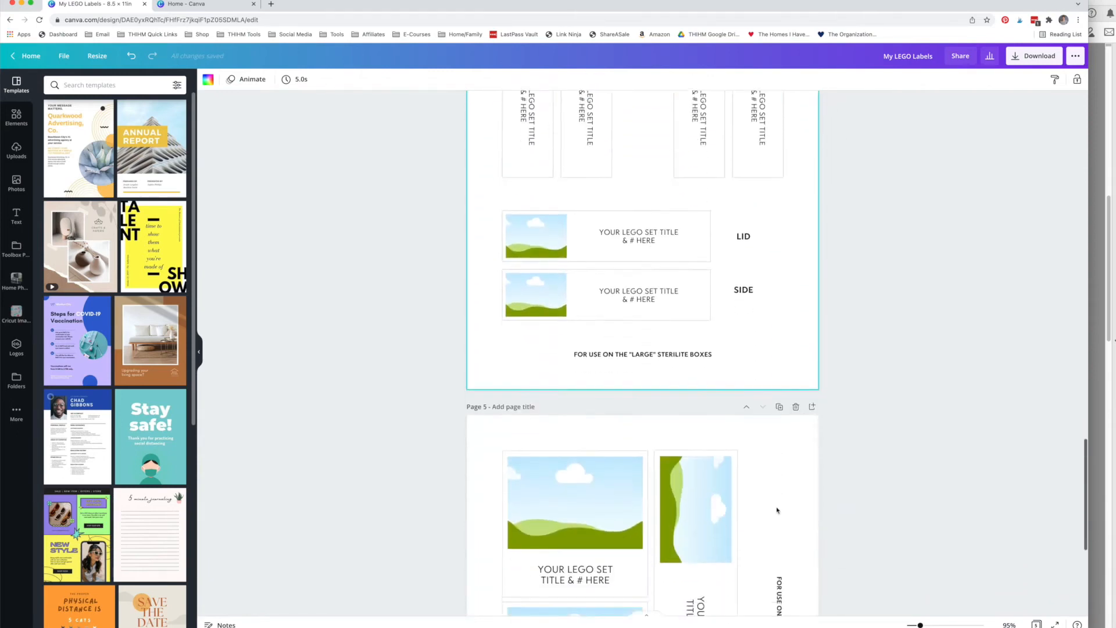
left_click(795, 420)
left_click(662, 254)
left_click(579, 249)
scroll(784, 258, "up", 20)
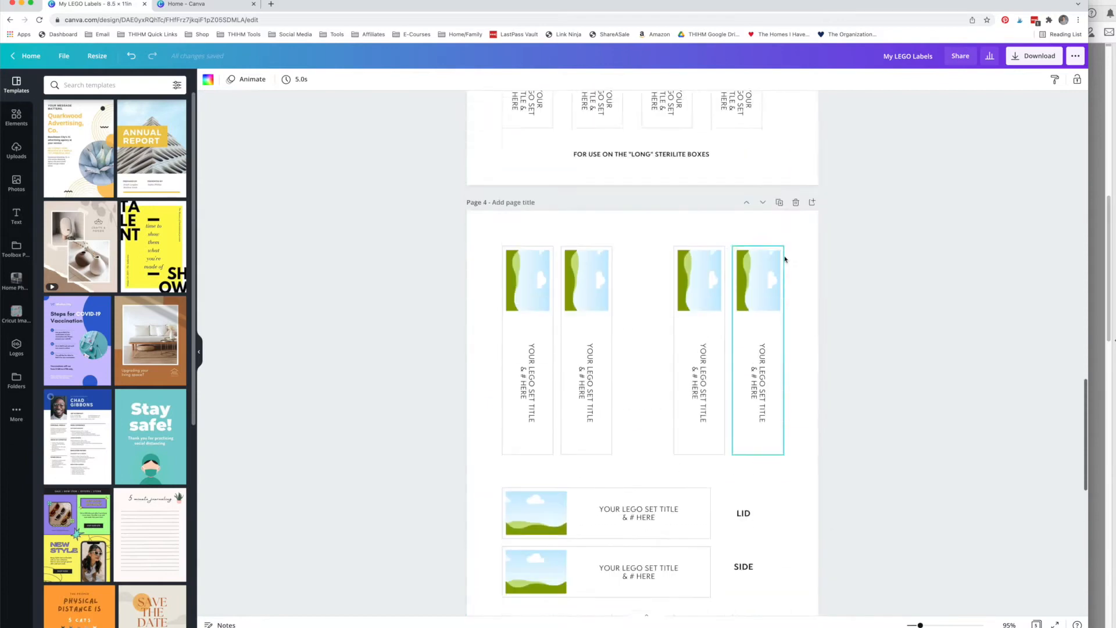
Examine the picture placeholder and title text of the first side label on the Mini page up close
scroll(785, 258, "up", 5)
left_click_drag(921, 625, 932, 623)
left_click(446, 260)
triple_click(554, 252)
left_click(563, 259)
left_click_drag(541, 230, 604, 279)
left_click(593, 168)
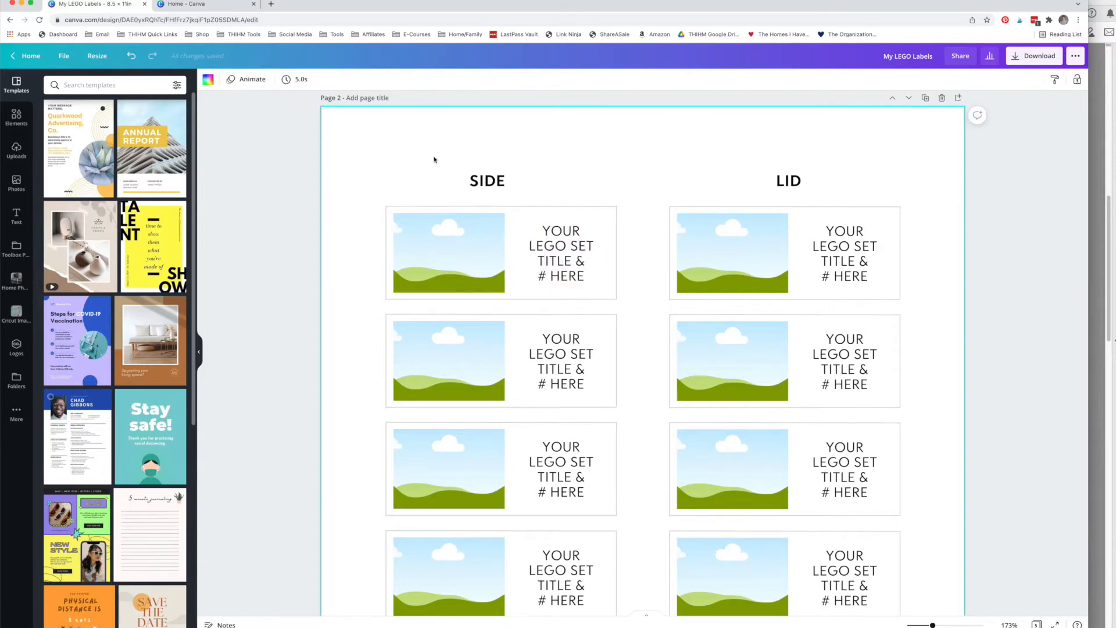
Upload the six LEGO set screenshots from the Screenshots folder into the design's media library
left_click(6, 27)
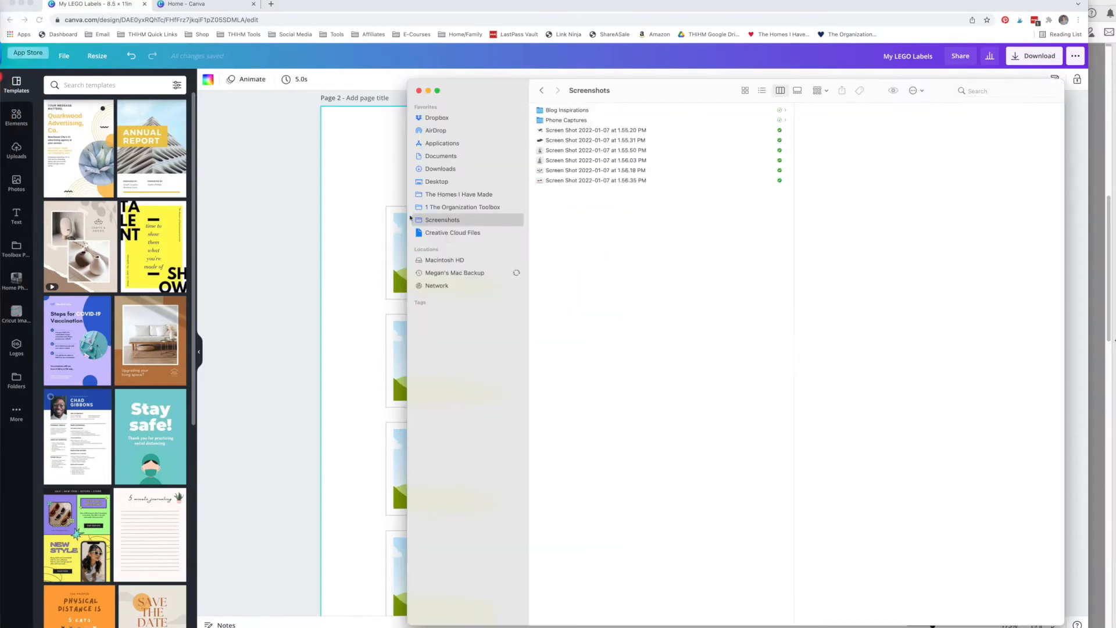
key("Down")
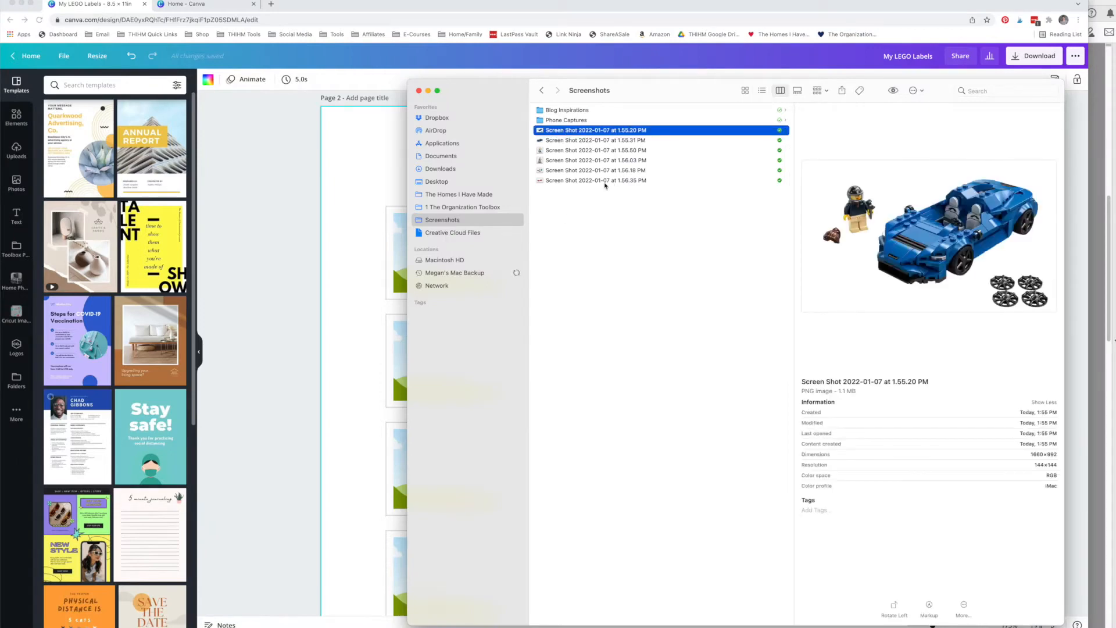
left_click(605, 181, "shift")
left_click_drag(620, 147, 116, 203)
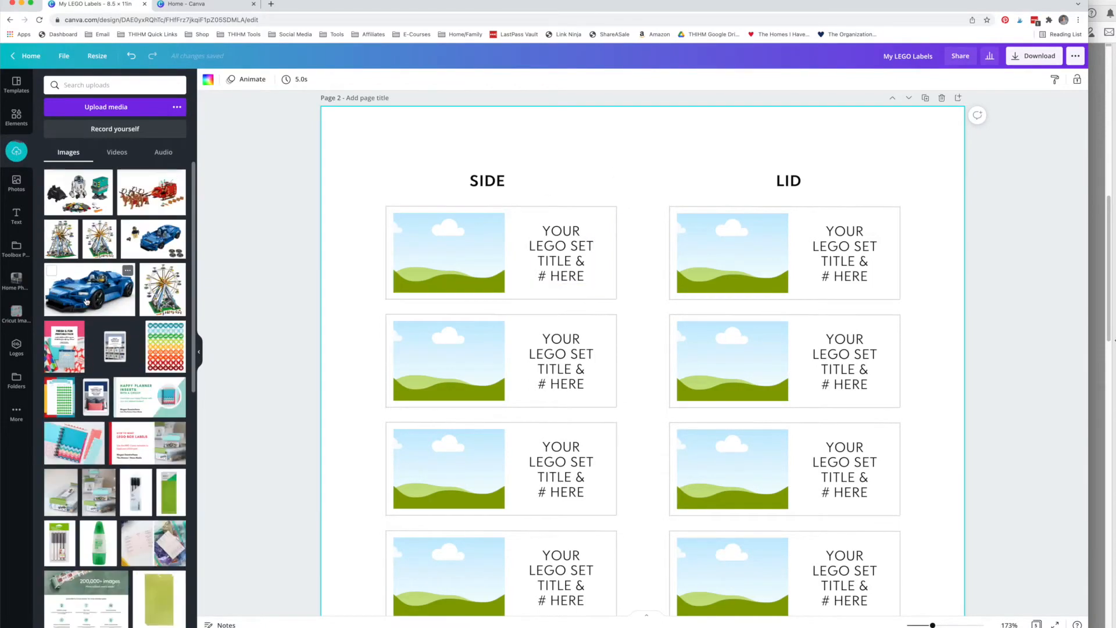
Place the Droid Commander picture in the first side label and enlarge it within its frame to crop out the black droid
left_click_drag(82, 194, 436, 248)
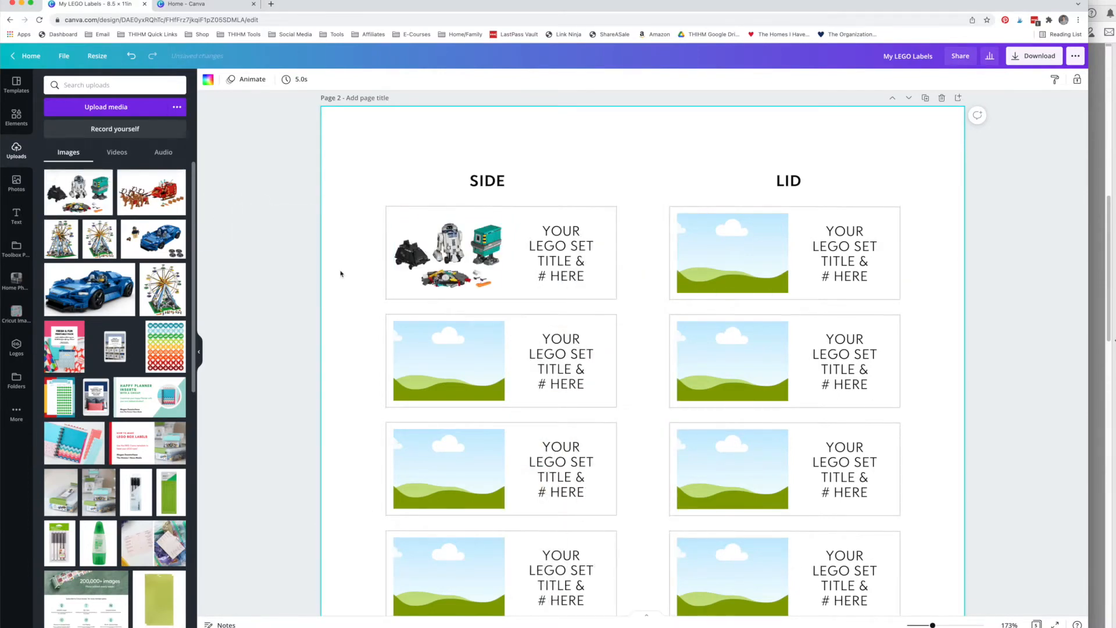
double_click(428, 262)
left_click_drag(508, 293, 456, 268)
left_click_drag(386, 294, 324, 321)
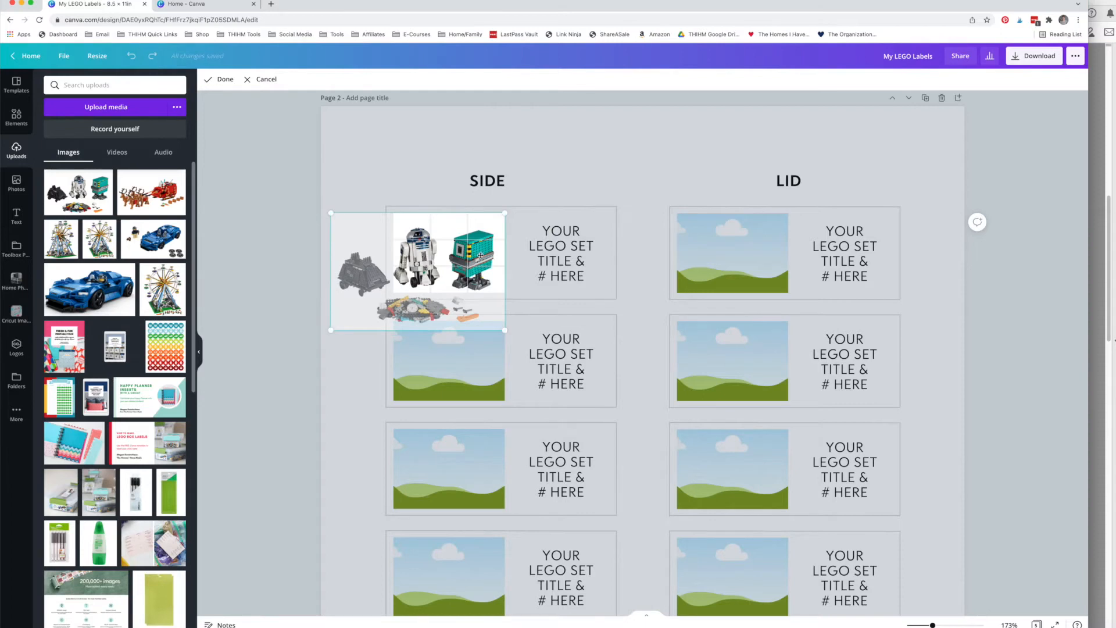
left_click(361, 180)
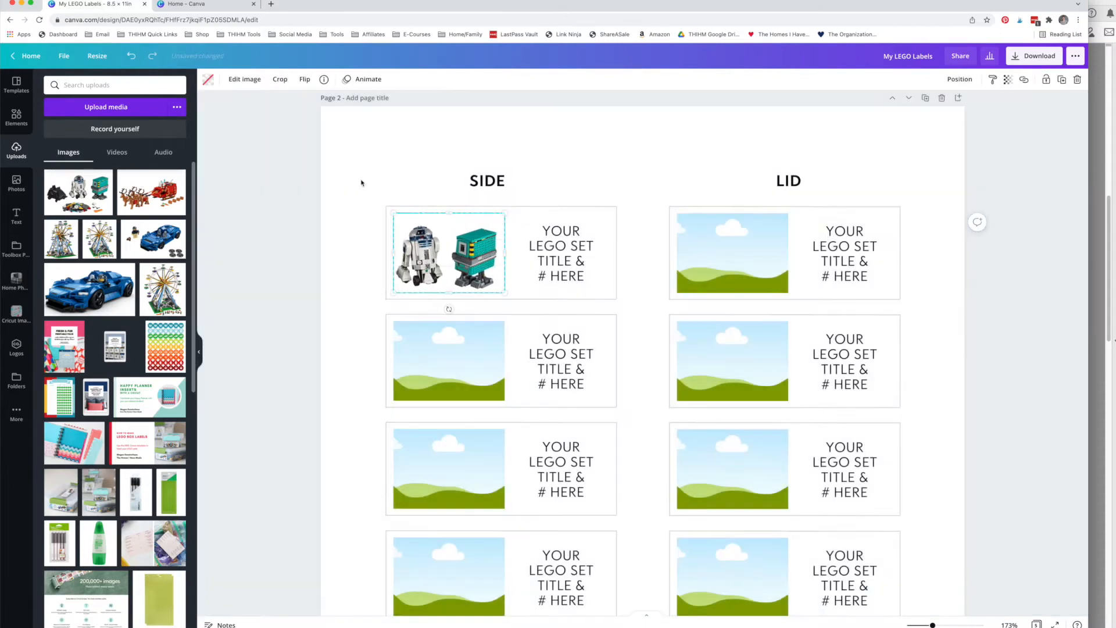
Shrink the Droid Commander picture within its frame to show the whole set
double_click(442, 267)
left_click_drag(334, 327, 393, 291)
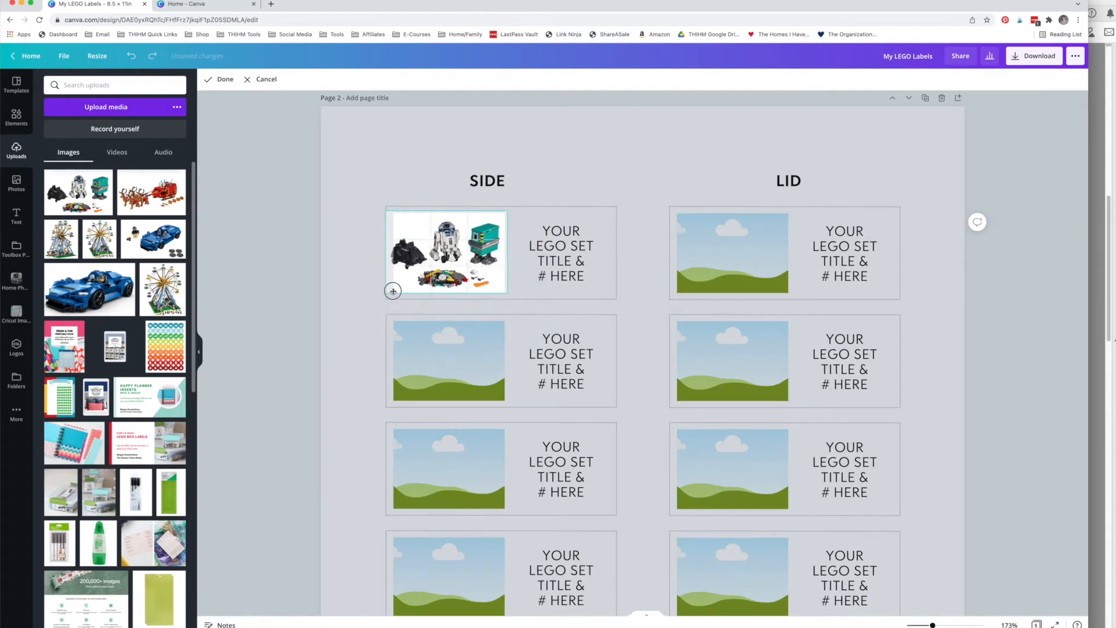
left_click(330, 286)
Remove the first side label's picture and place the uploaded Droid Commander image in both the first side and first lid labels
double_click(459, 261)
left_click(336, 275)
key("Delete")
left_click_drag(103, 209, 441, 274)
left_click(359, 269)
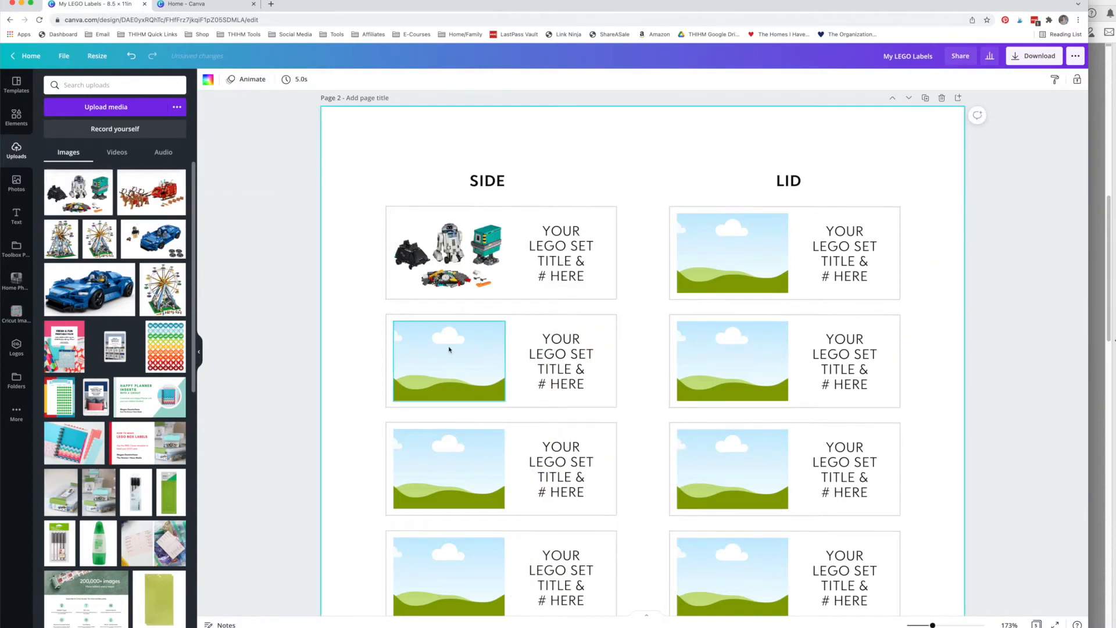
left_click_drag(79, 192, 709, 256)
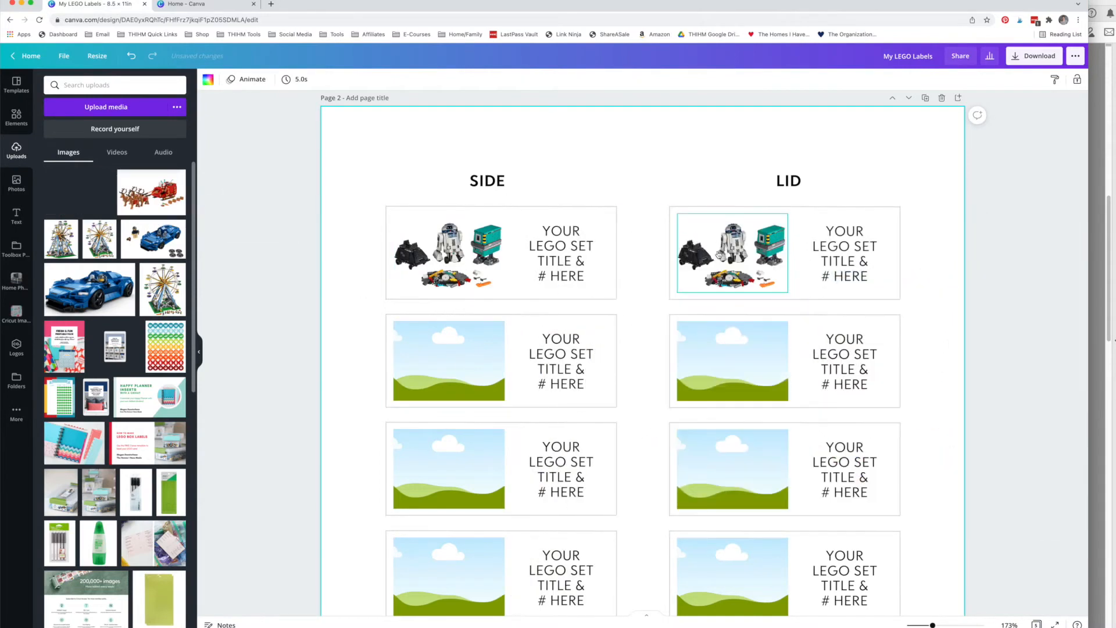
Replace the first side label's placeholder text with "STAR WARS", "DROIDS" and "# 76902" on three lines
left_click(538, 258)
left_click_drag(545, 231, 587, 272)
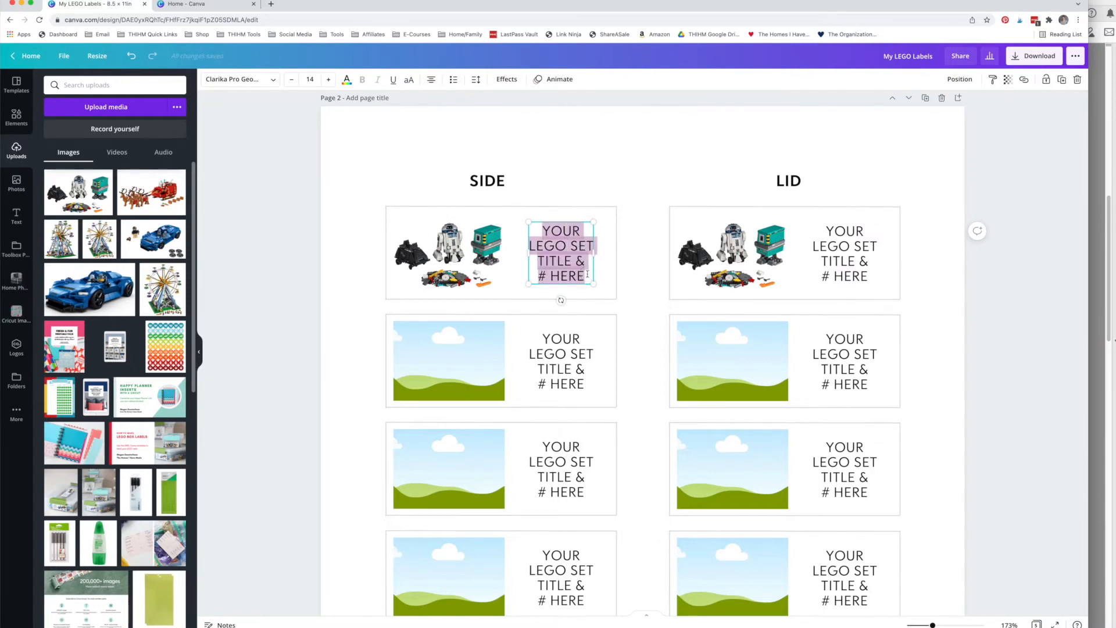
type("STAR WARS")
key("Return")
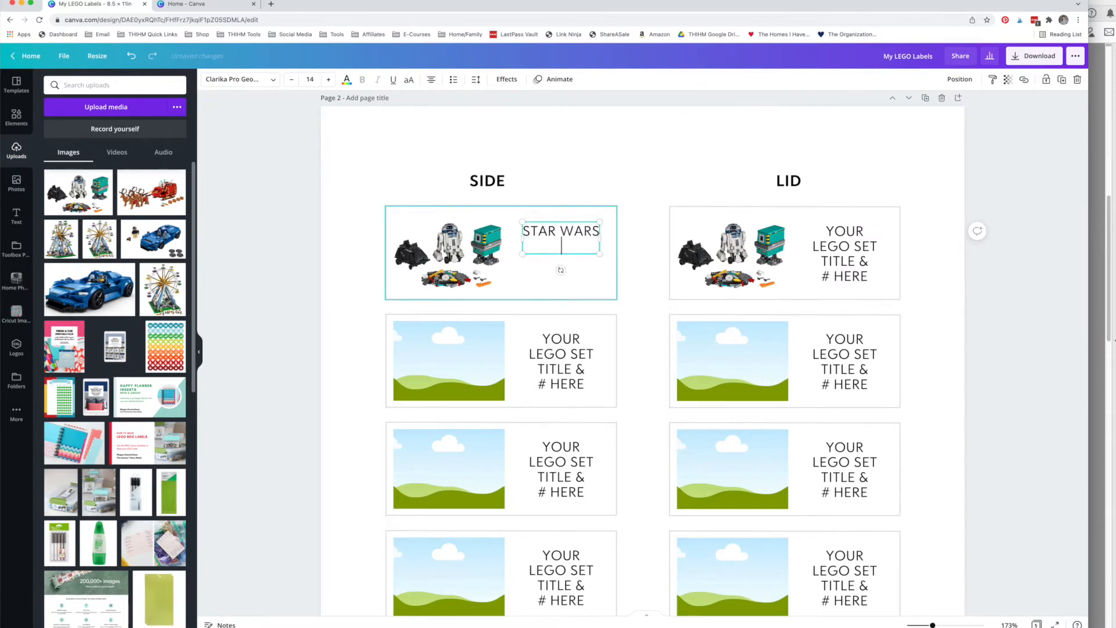
type("DROIDS")
key("Return")
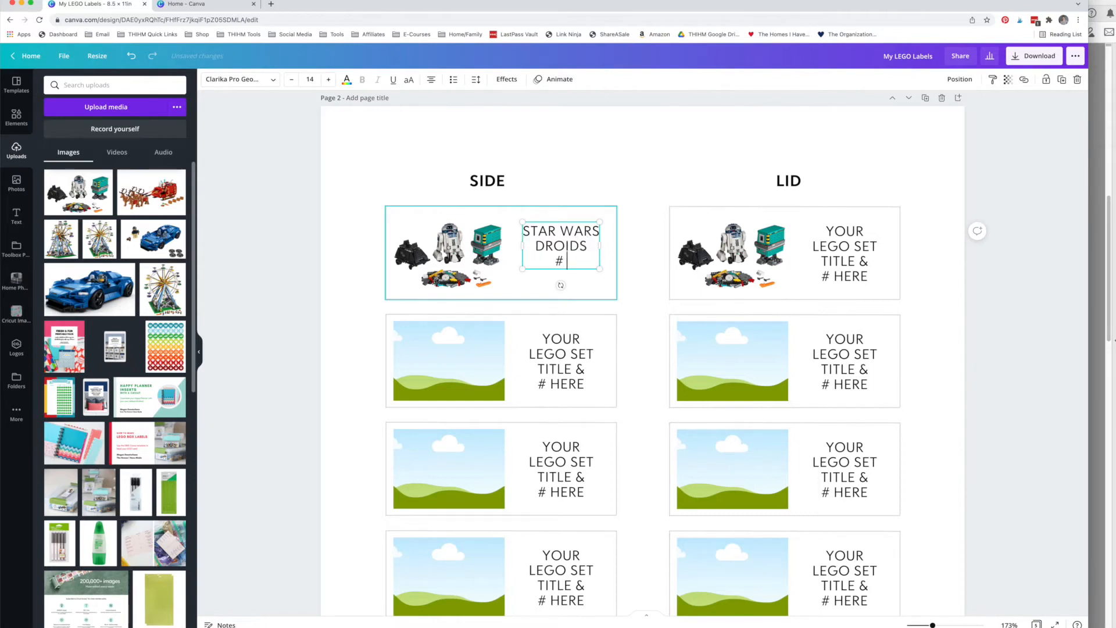
type("# 76902")
left_click(612, 184)
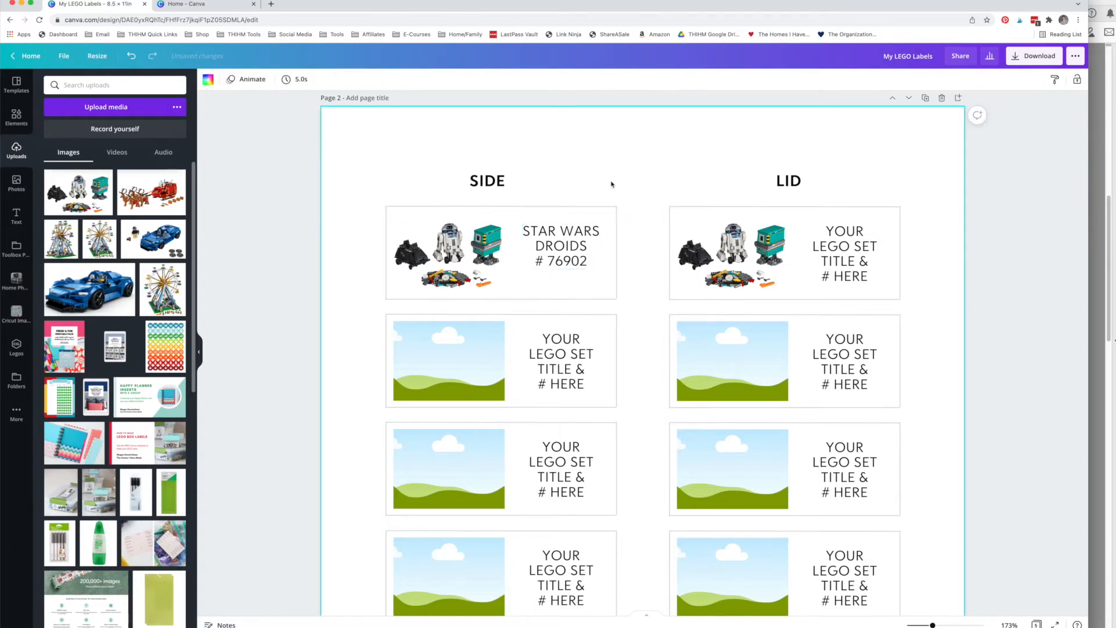
Copy the Star Wars Droids title from the first side label over the first lid label's placeholder text
triple_click(565, 248)
left_click(547, 231)
left_click_drag(525, 231, 589, 260)
key("super+c")
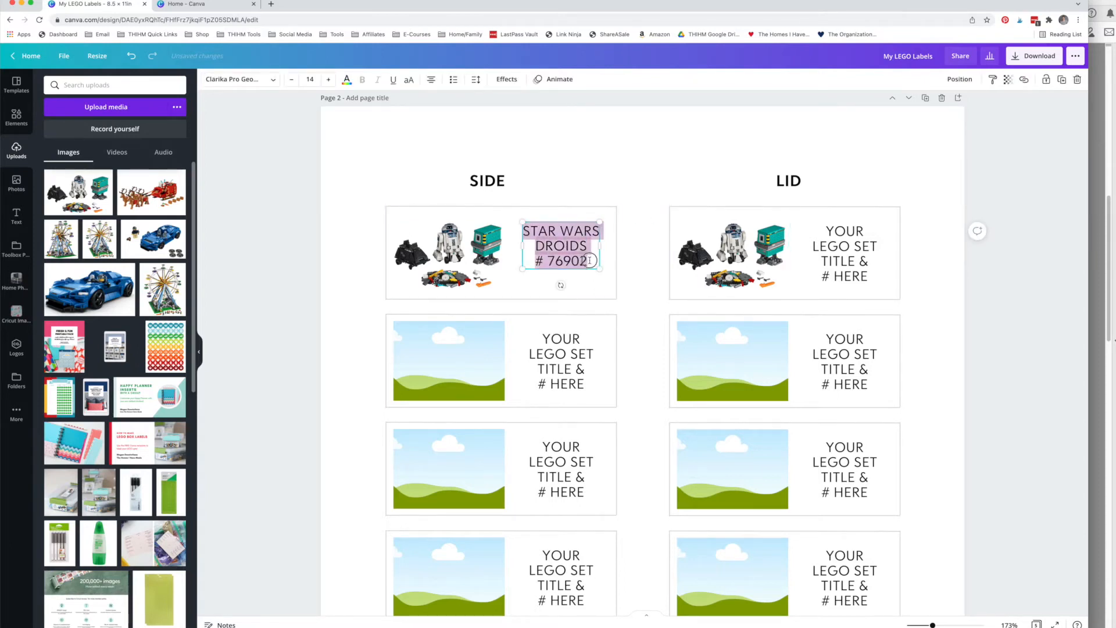
left_click(669, 134)
double_click(829, 260)
left_click_drag(824, 232, 871, 271)
key("super+v")
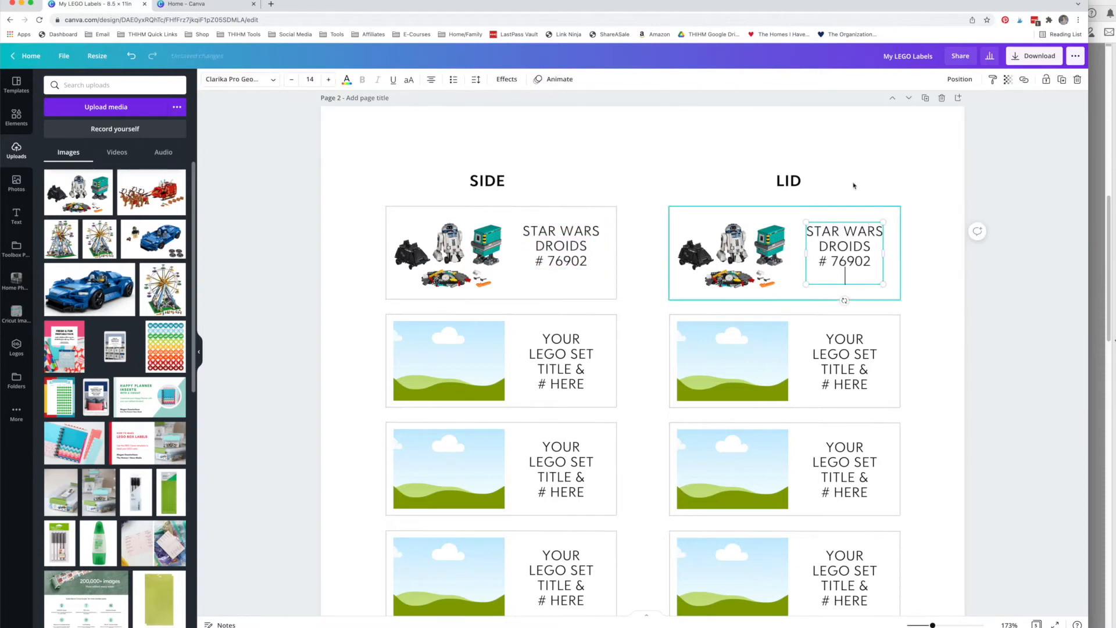
left_click(853, 182)
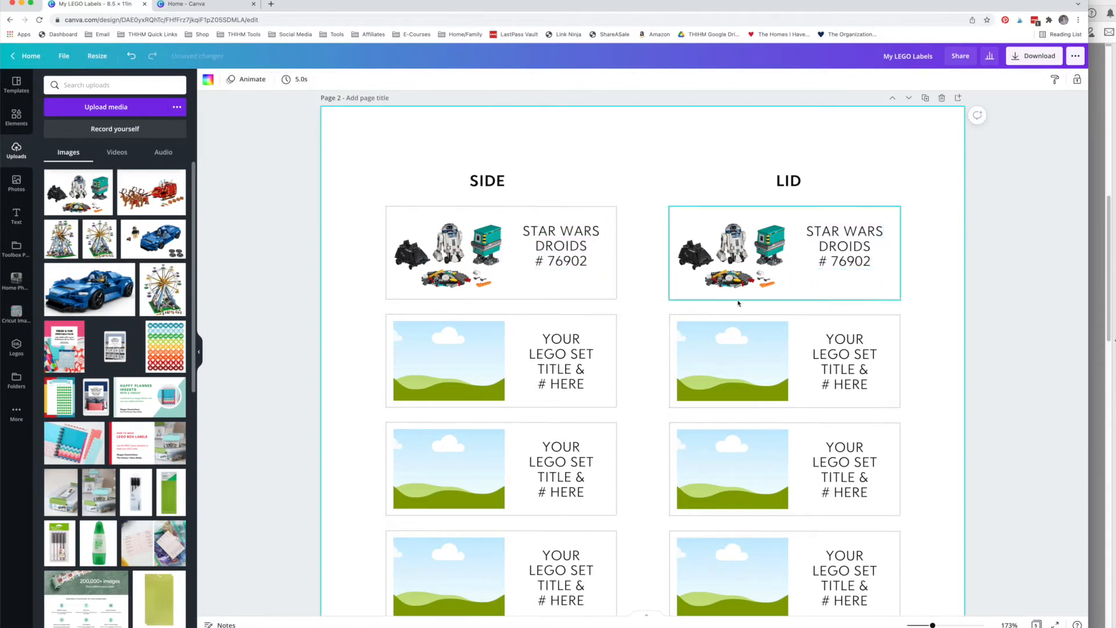
Move the Star Wars Droids titles down to centre them vertically in the first side and first lid labels
left_click(558, 251)
left_click_drag(557, 251, 558, 257)
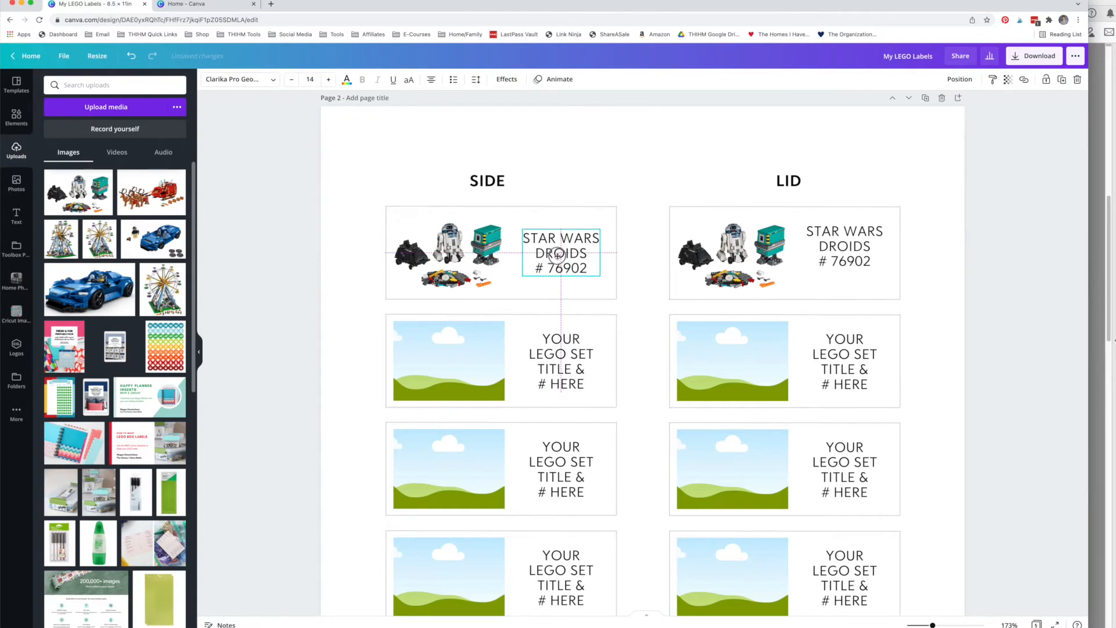
left_click_drag(833, 245, 833, 252)
left_click(914, 242)
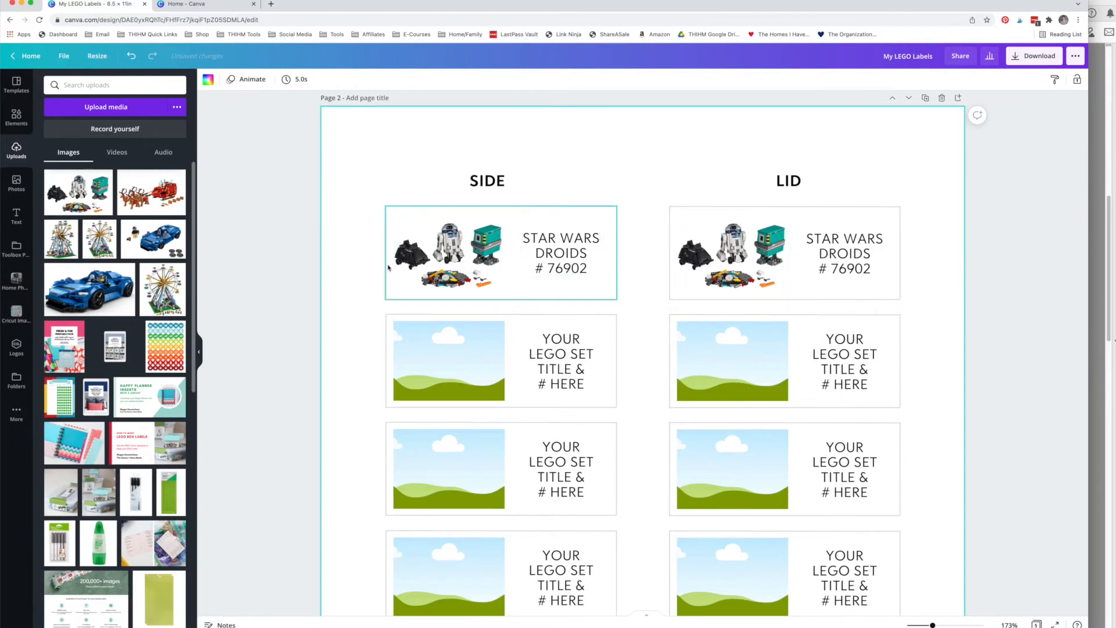
Place the uploaded blue race car picture in the second side label's frame and enlarge it within the frame
left_click(154, 239)
left_click_drag(643, 413, 472, 301)
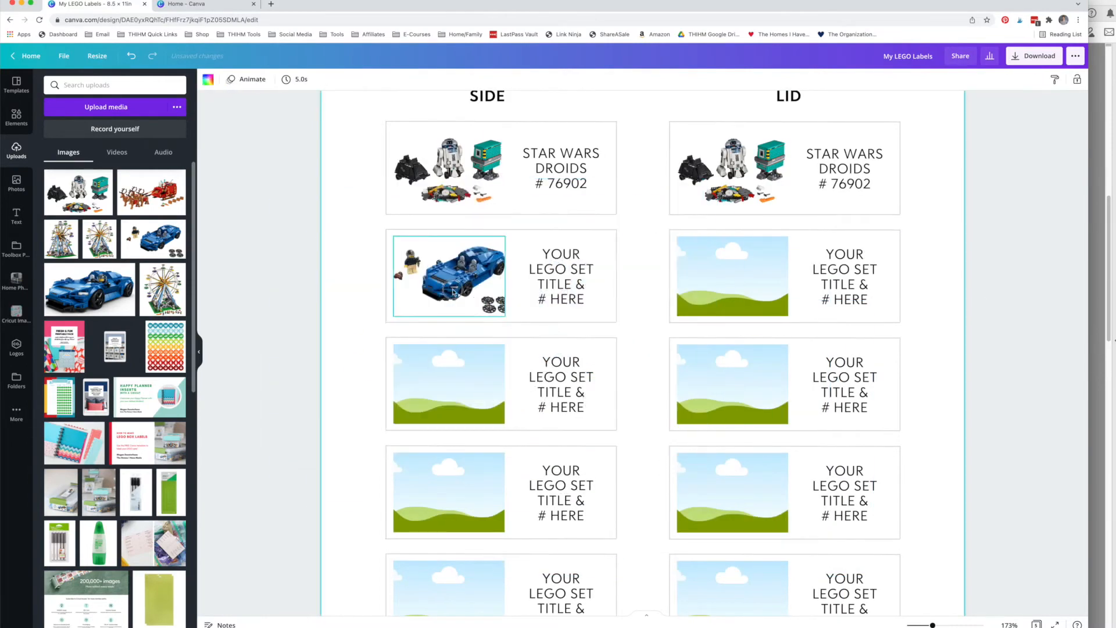
double_click(456, 292)
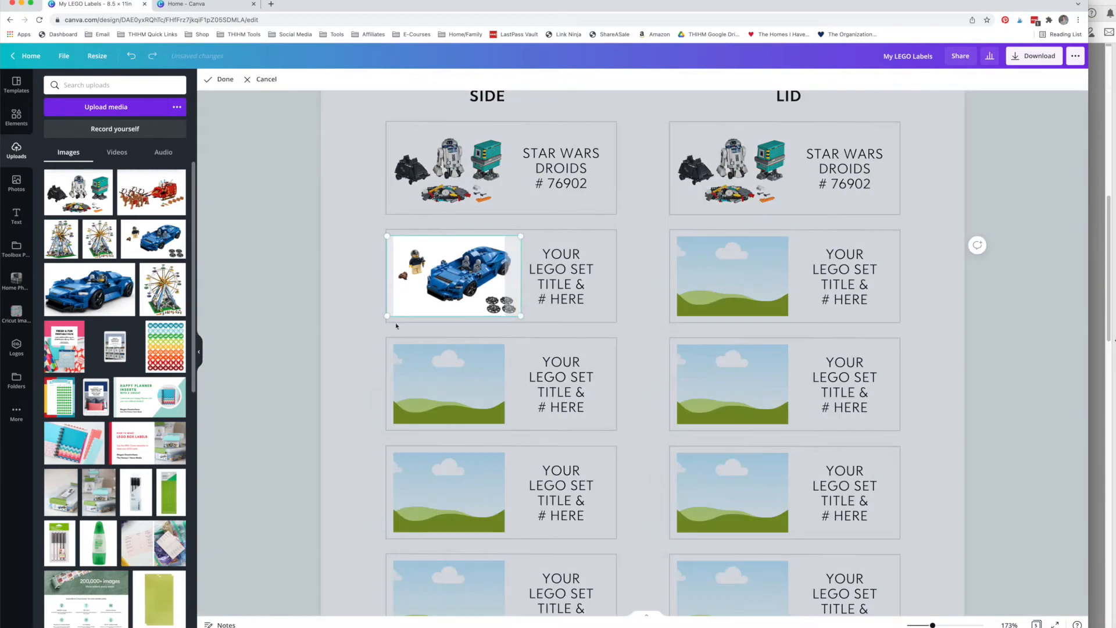
left_click_drag(388, 316, 350, 337)
left_click(382, 221)
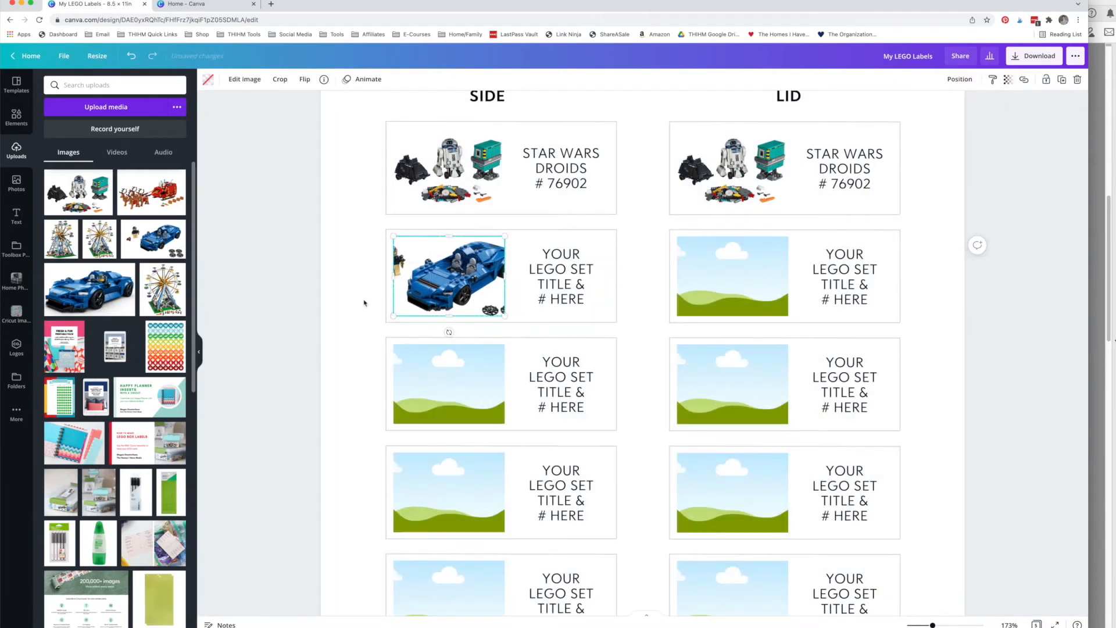
Remove the race car picture and its image frame from the second side label
left_click(445, 293)
key("Delete")
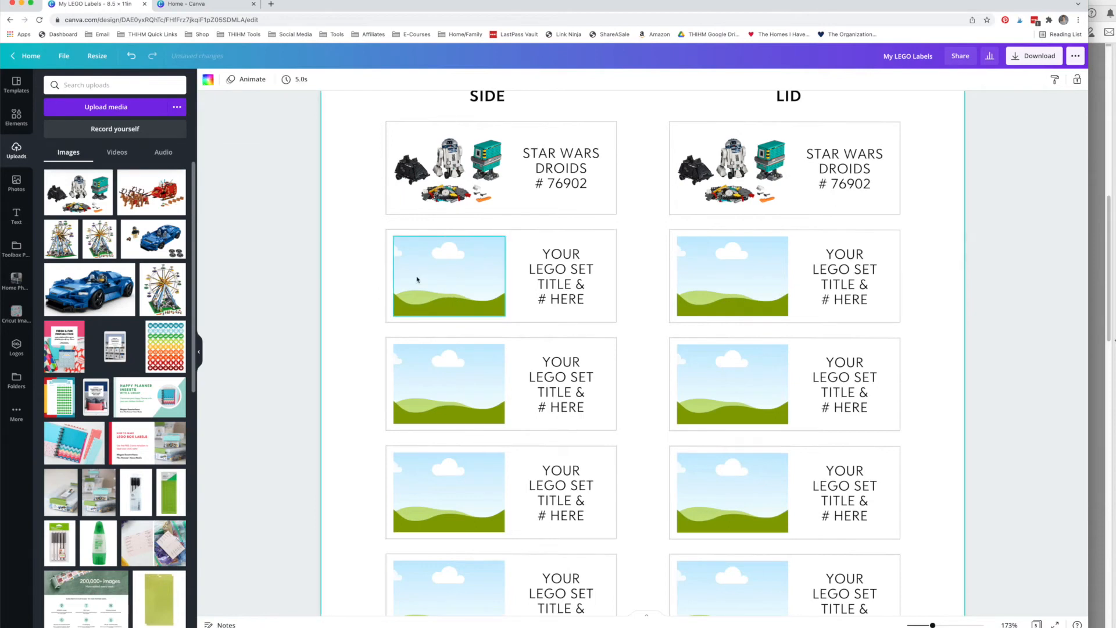
key("Delete")
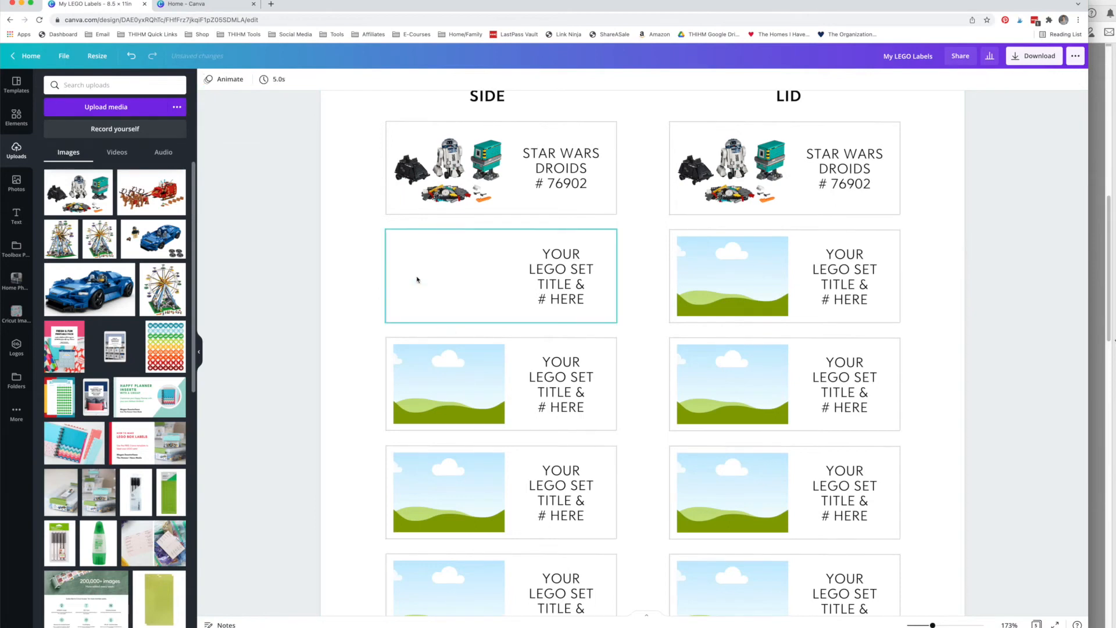
Place the uploaded blue race car picture without a frame in the second side label, sized to fit beside the title text
left_click(178, 226)
left_click_drag(873, 576, 528, 370)
left_click_drag(477, 334, 459, 275)
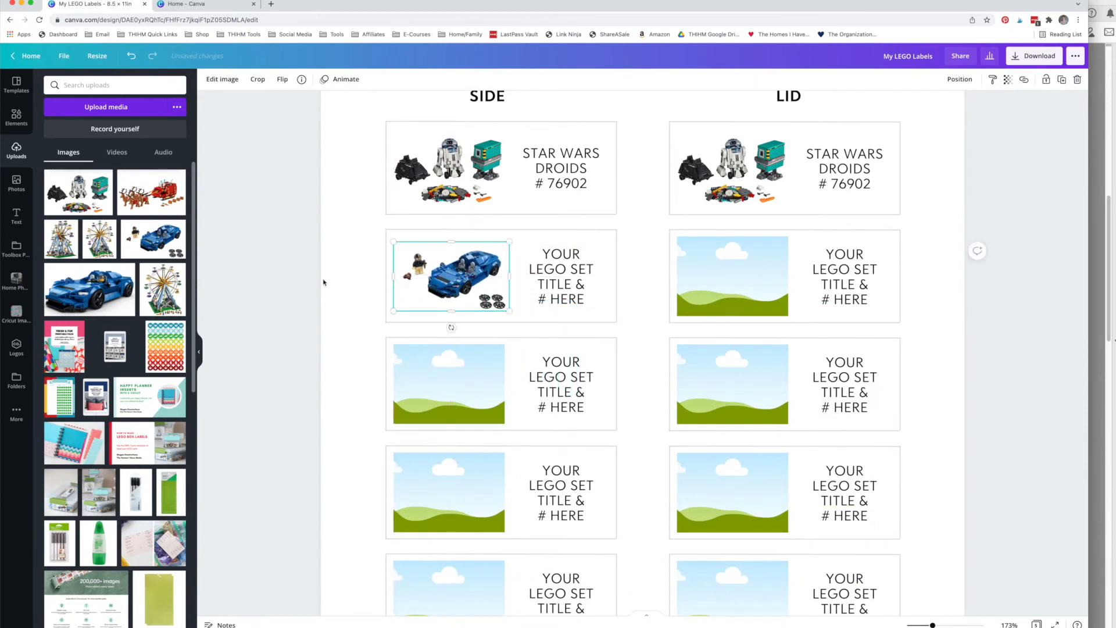
left_click_drag(510, 311, 524, 318)
left_click_drag(421, 297, 419, 293)
left_click(330, 313)
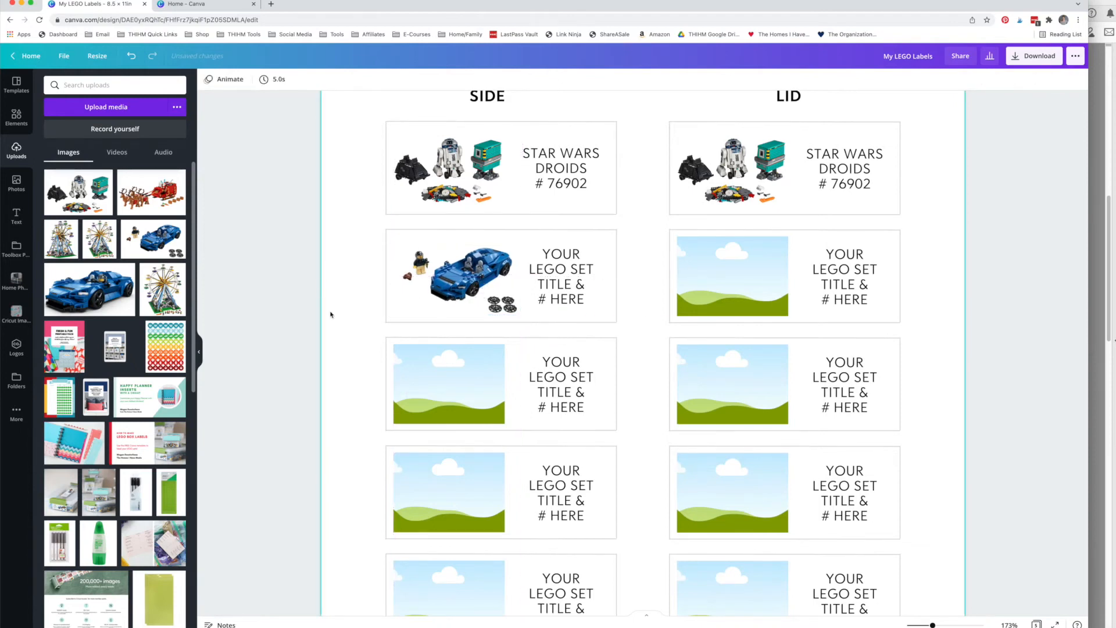
Replace the second lid label's placeholder picture with a copy of the second side label's blue race car picture
left_click(720, 289)
key("BackSpace")
left_click(495, 297)
key("super+c")
key("super+v")
left_click_drag(497, 298, 767, 280)
left_click(912, 304)
Change the second side label's text to "BLUE RACE CAR # 40499" and centre it vertically in the label
double_click(572, 272)
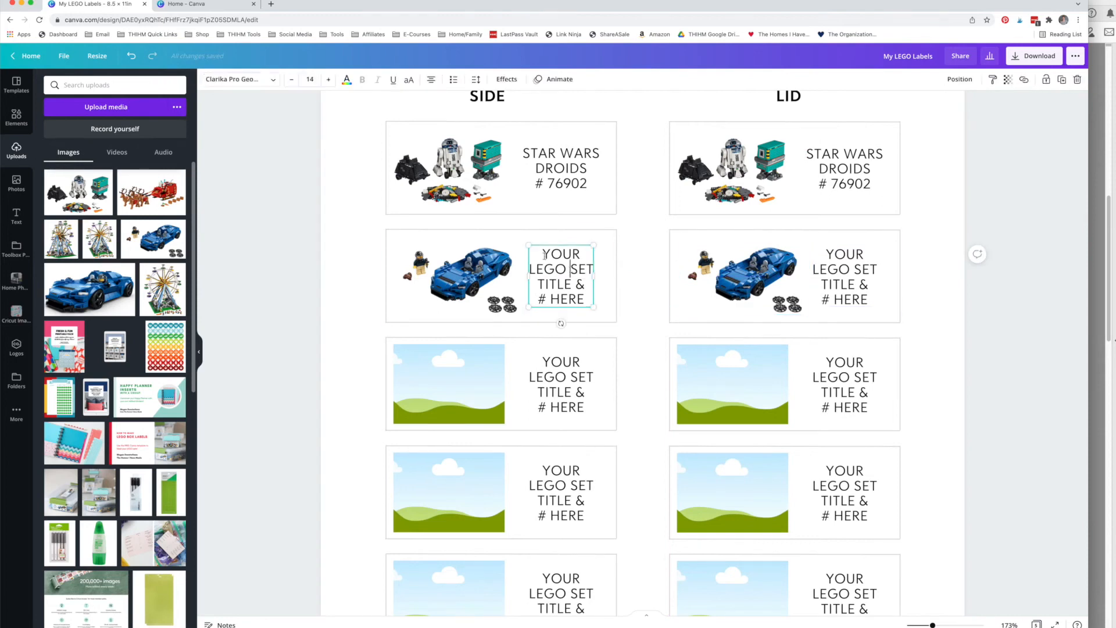
type("BLUE R")
type("ACE CAR")
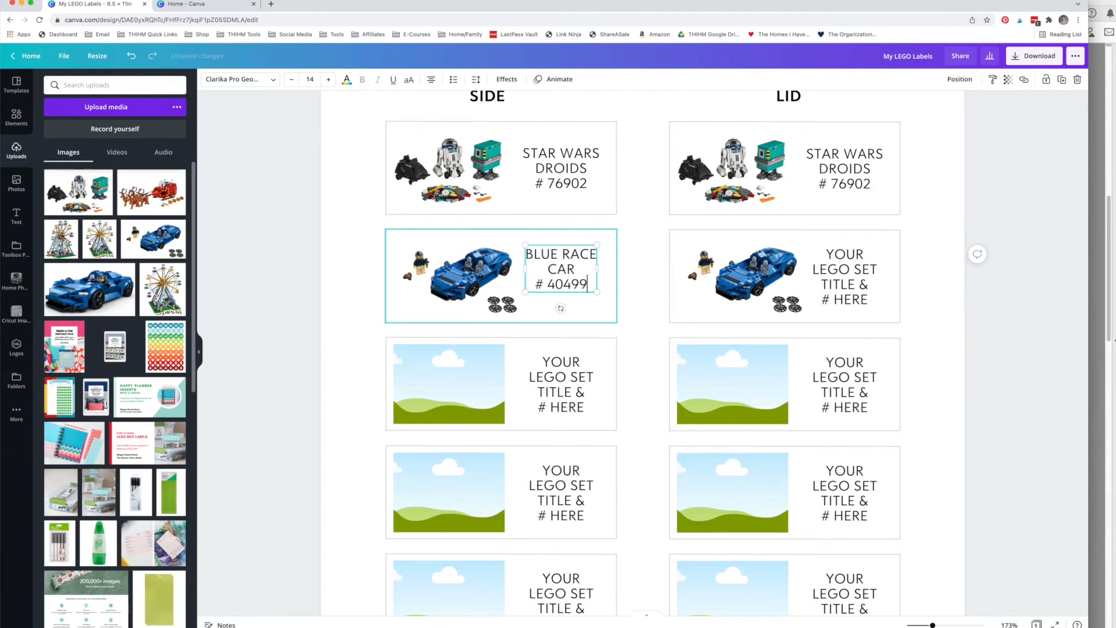
left_click_drag(578, 275, 578, 283)
Copy the Blue Race Car title over the second lid label's placeholder text and centre it vertically in the label
double_click(586, 287)
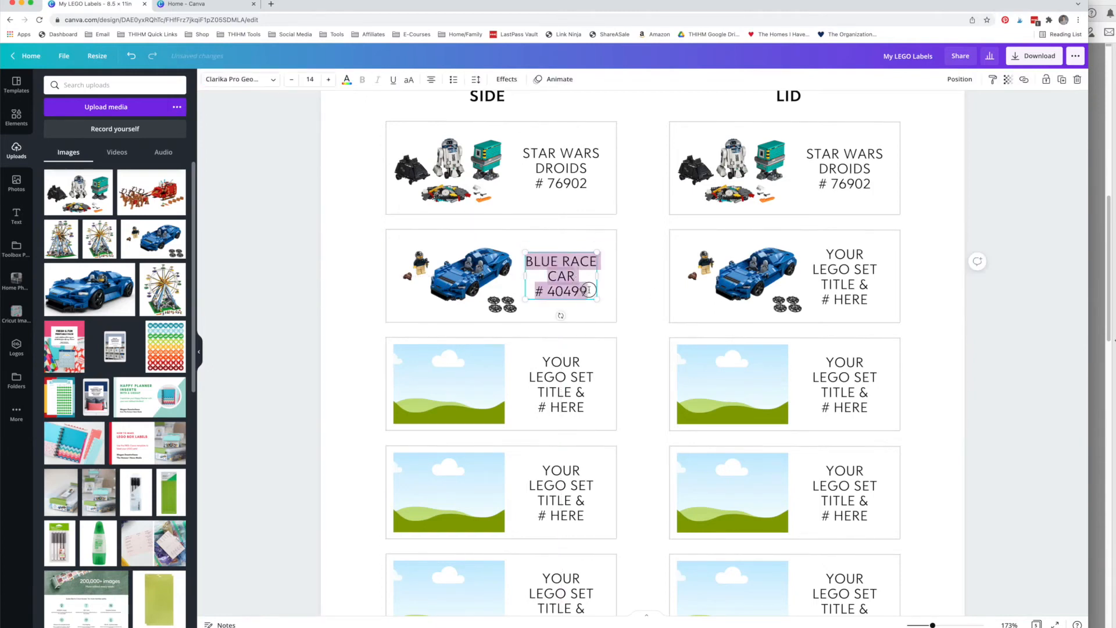
double_click(834, 289)
key("ctrl+v")
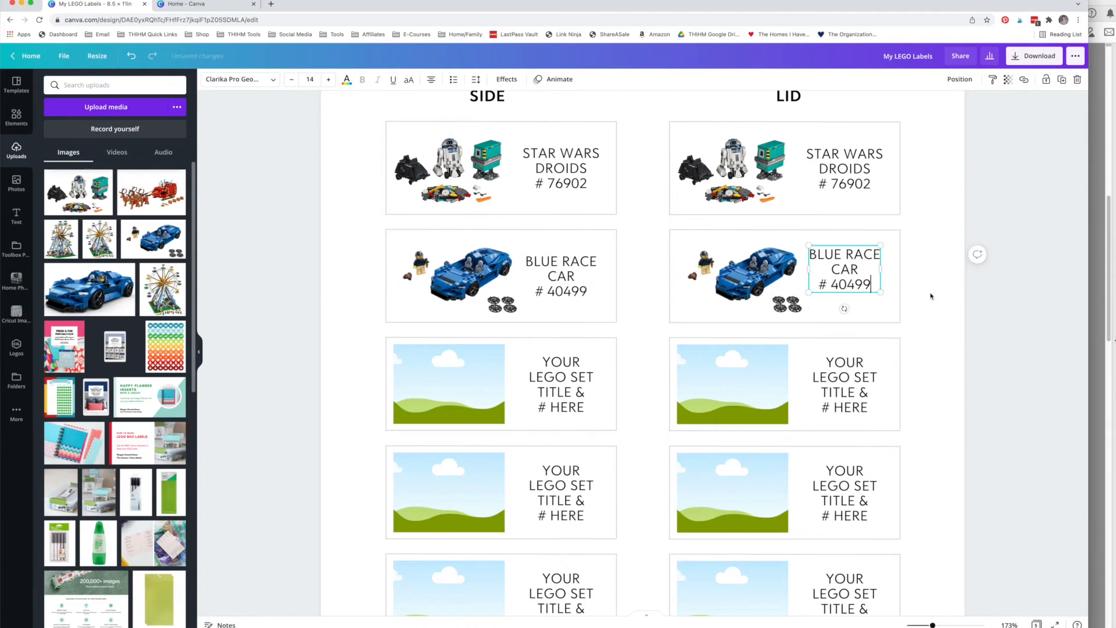
left_click_drag(865, 283, 865, 290)
left_click(936, 319)
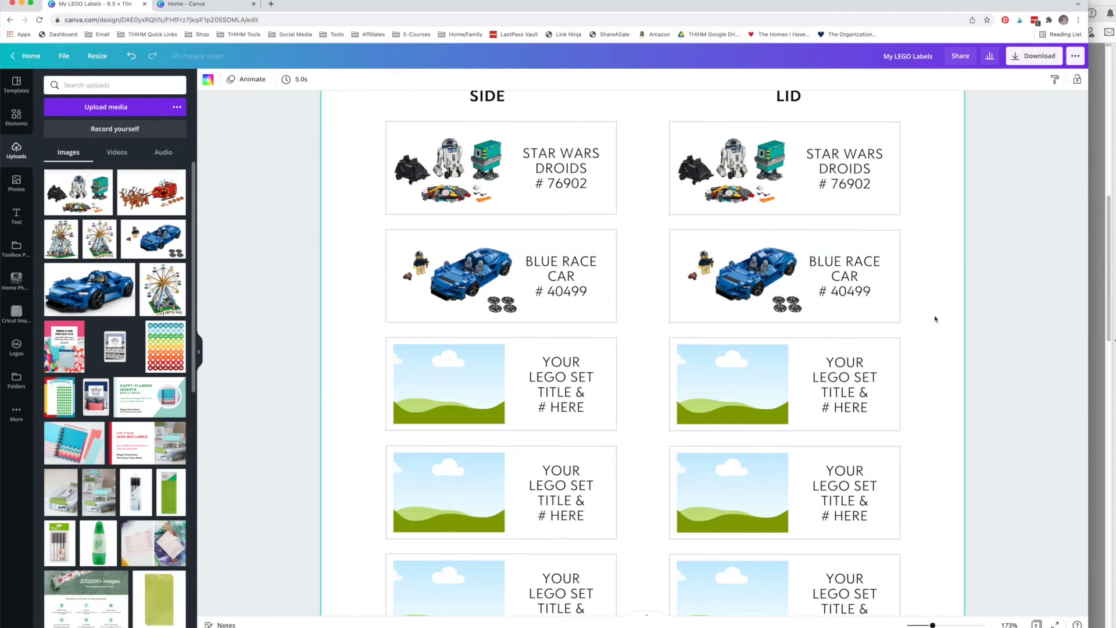
Place the uploaded reindeer sleigh picture in the first lid and first side labels on the "Long" Sterilite boxes page
left_click_drag(933, 625, 925, 625)
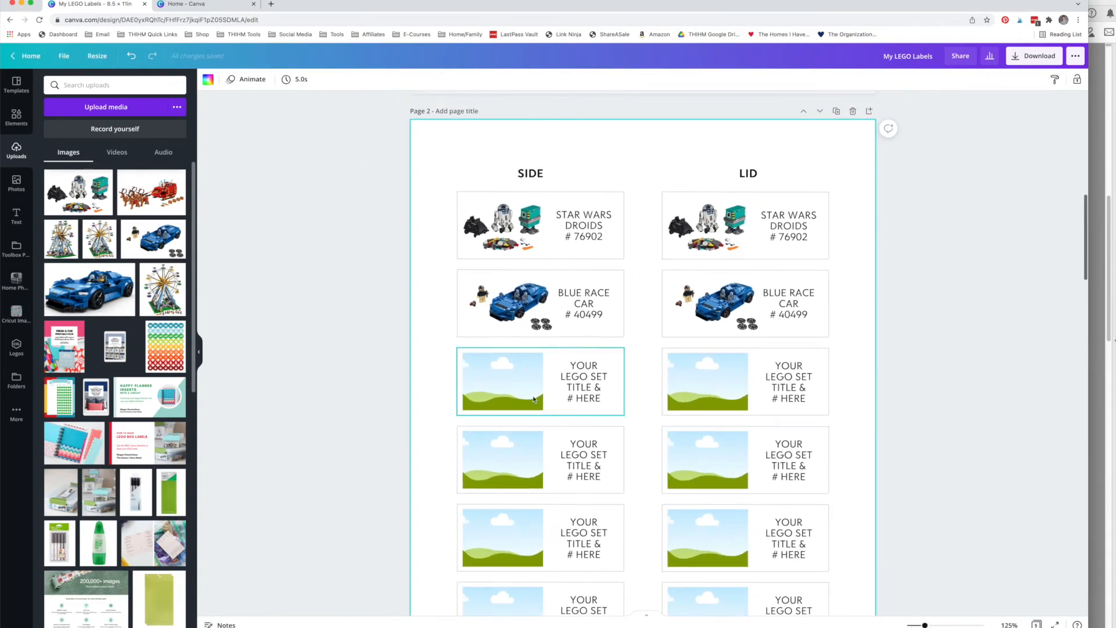
scroll(855, 340, "down", 15)
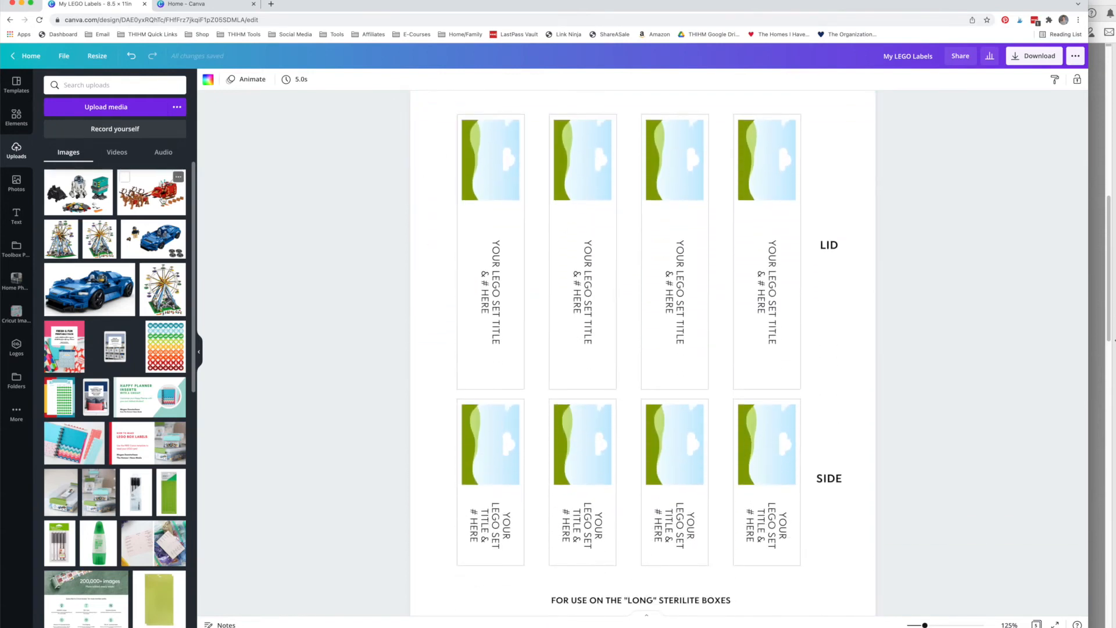
left_click_drag(163, 197, 490, 165)
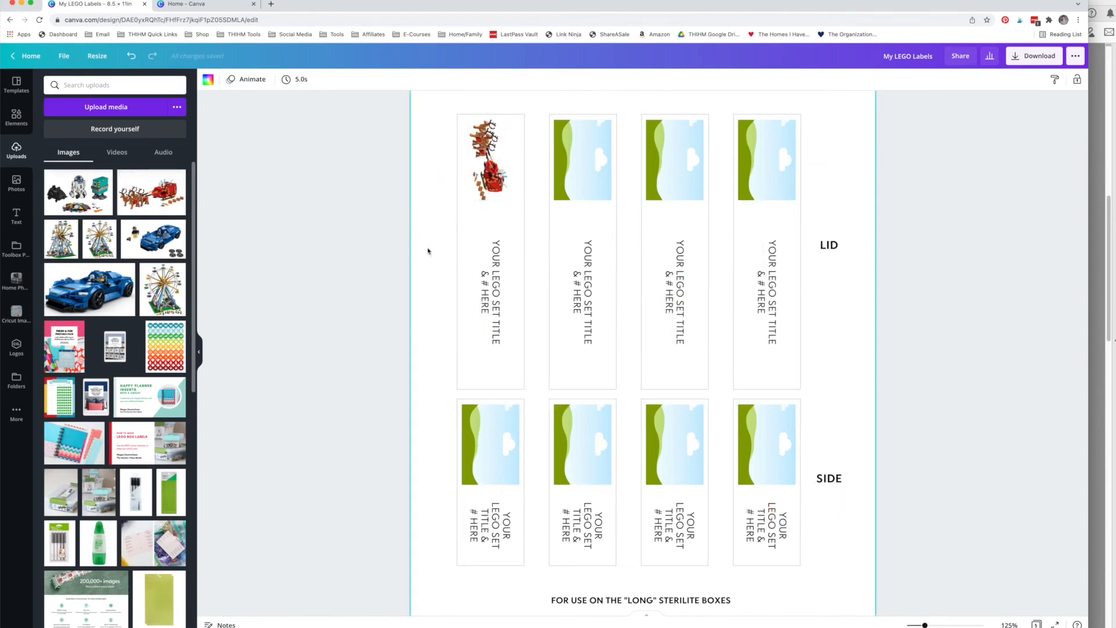
left_click_drag(173, 204, 503, 433)
Download all five pages of the label design as a PDF Standard file
scroll(435, 399, "up", 15)
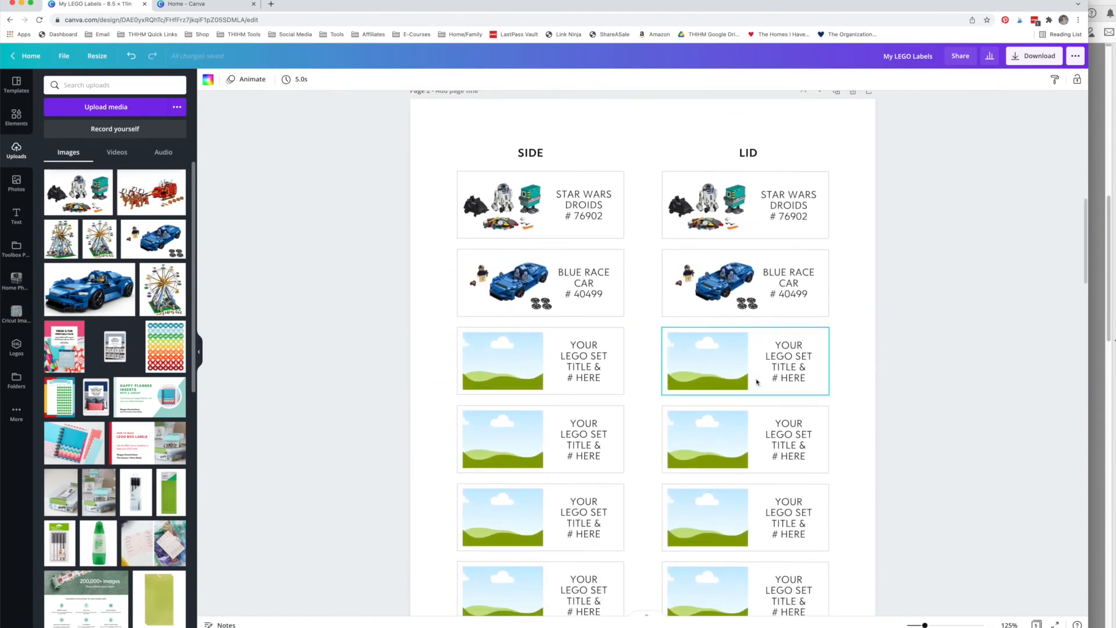
scroll(757, 382, "down", 1)
left_click(1014, 63)
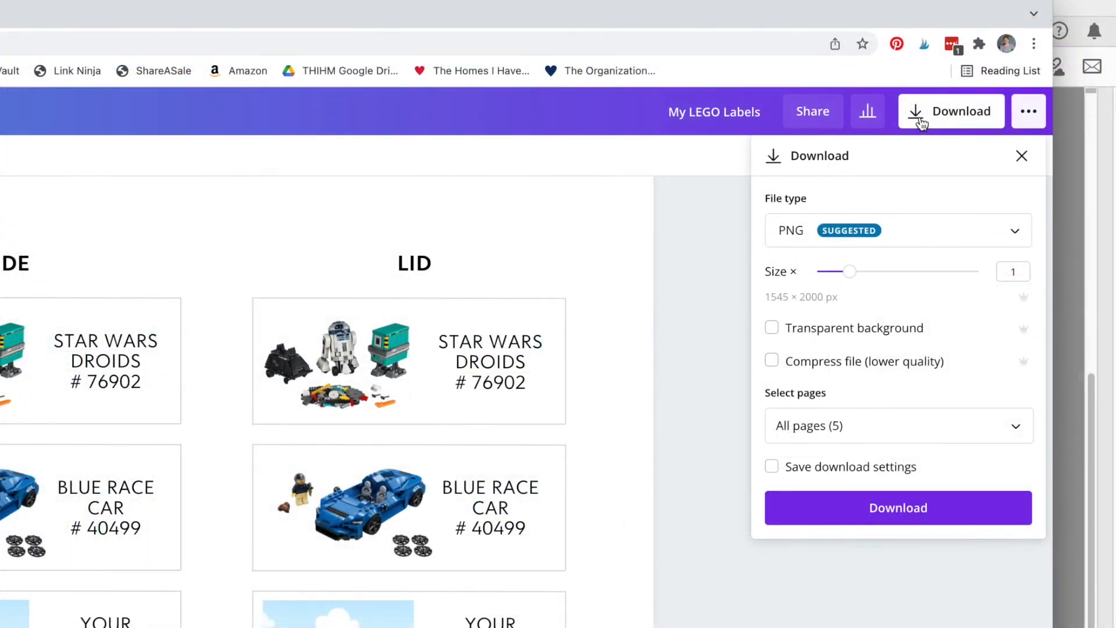
left_click(1028, 242)
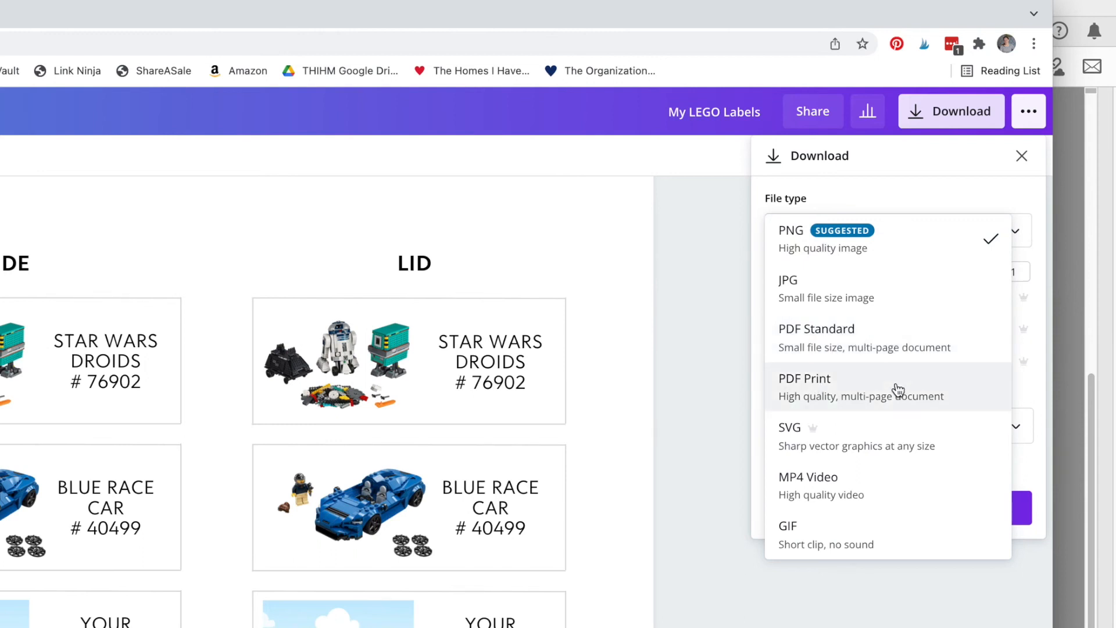
left_click(893, 341)
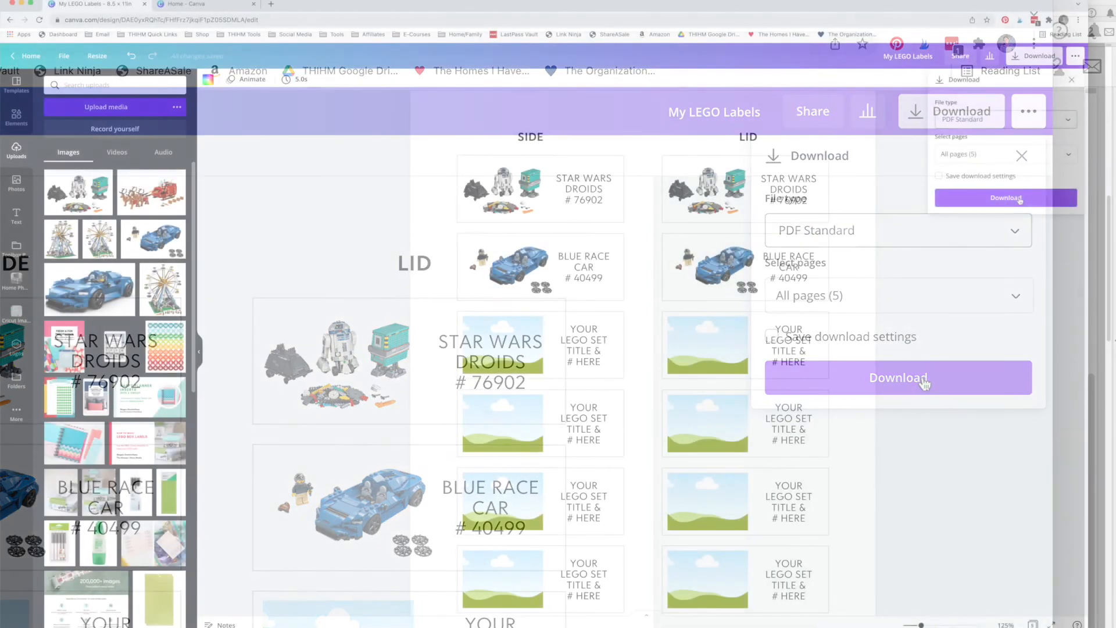
left_click(1020, 198)
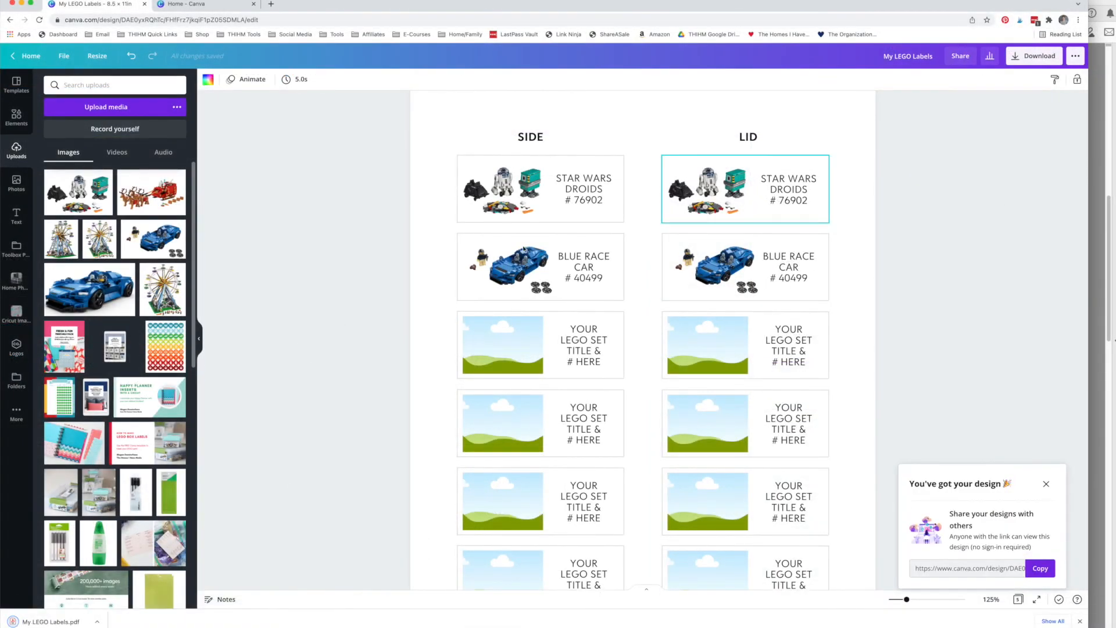
Open the downloaded My LEGO Labels.pdf and bring up its print settings
left_click(58, 620)
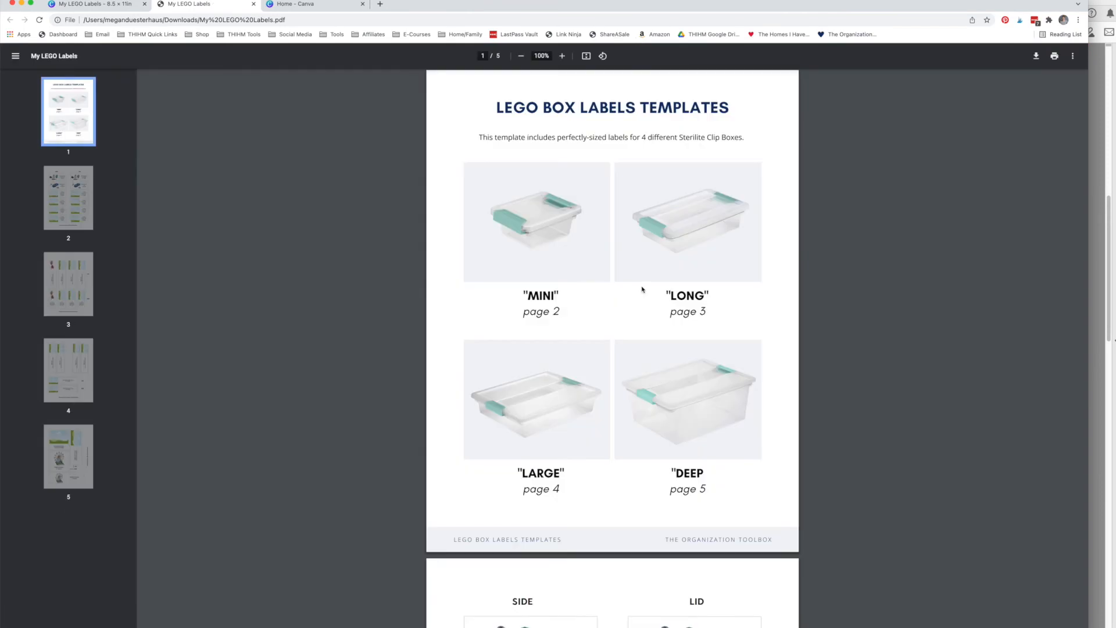
scroll(524, 296, "down", 10)
left_click(1054, 56)
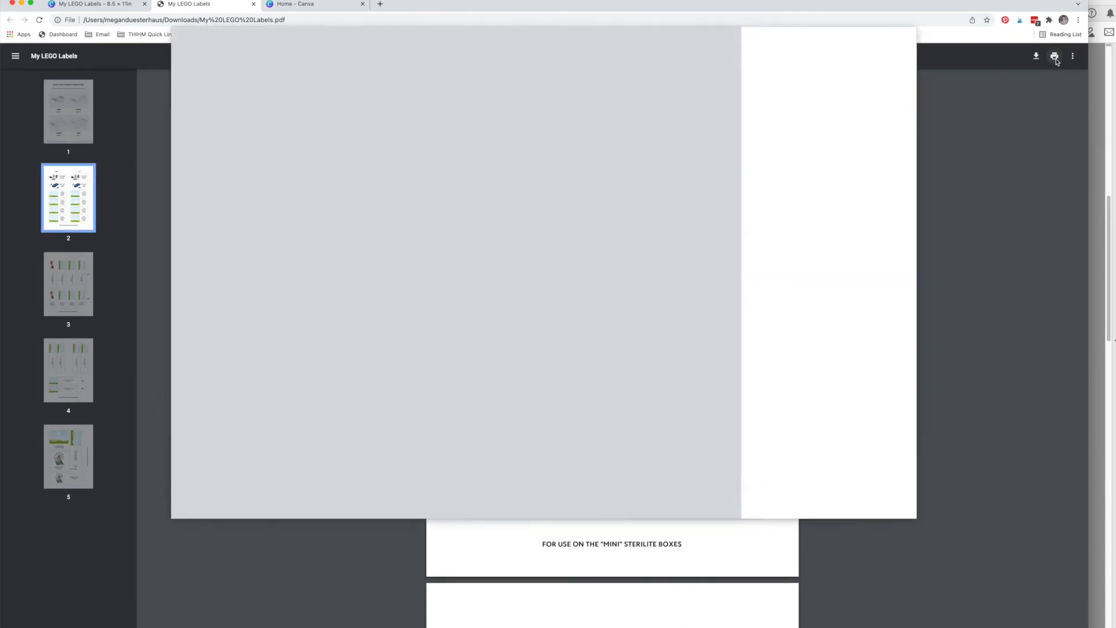
Set the print job to custom pages 2-5 with a custom scale of 100
left_click(866, 173)
left_click(895, 93)
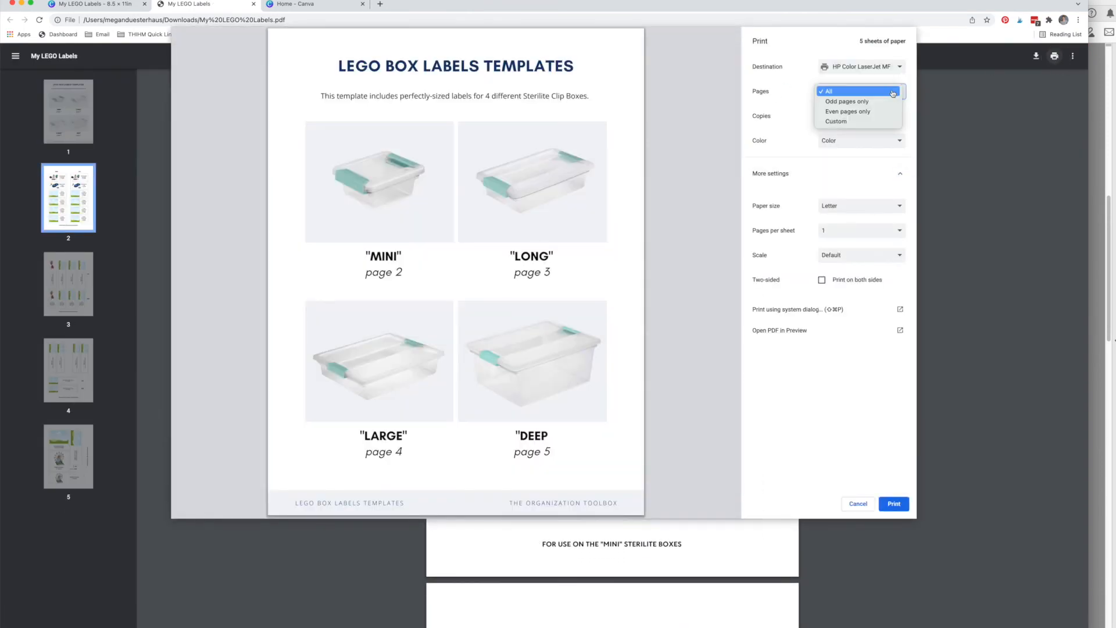
left_click(879, 120)
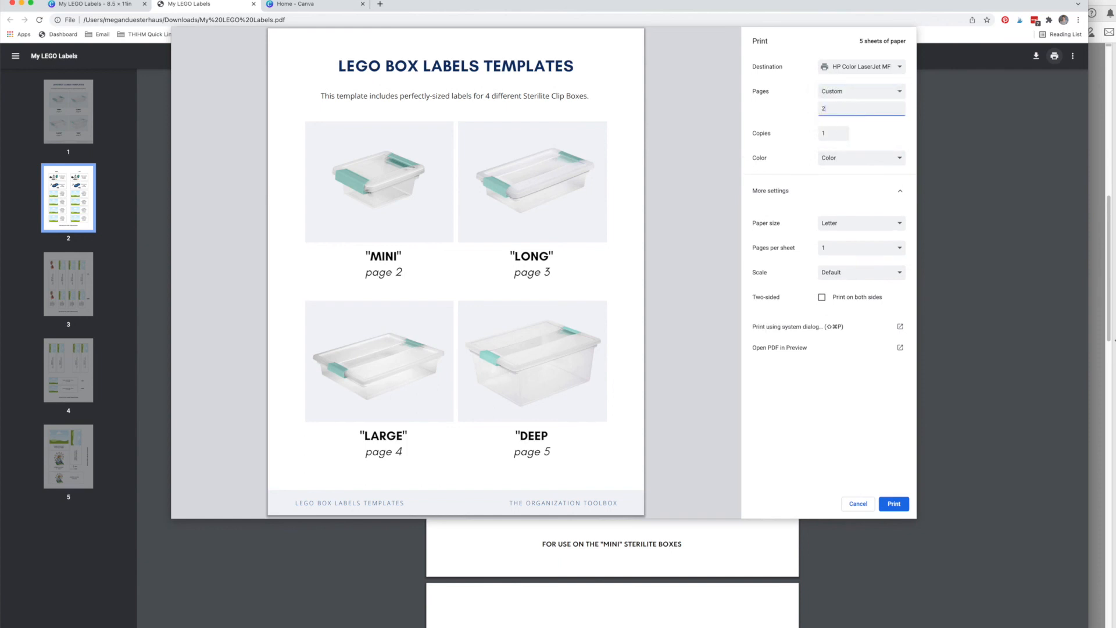
left_click(843, 272)
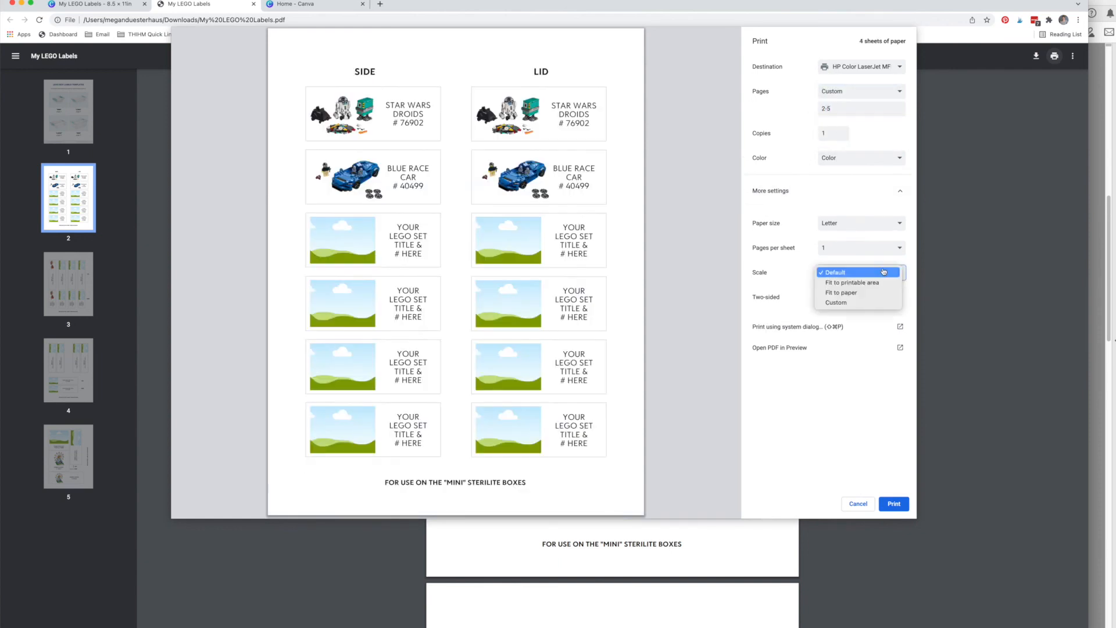
left_click(832, 292)
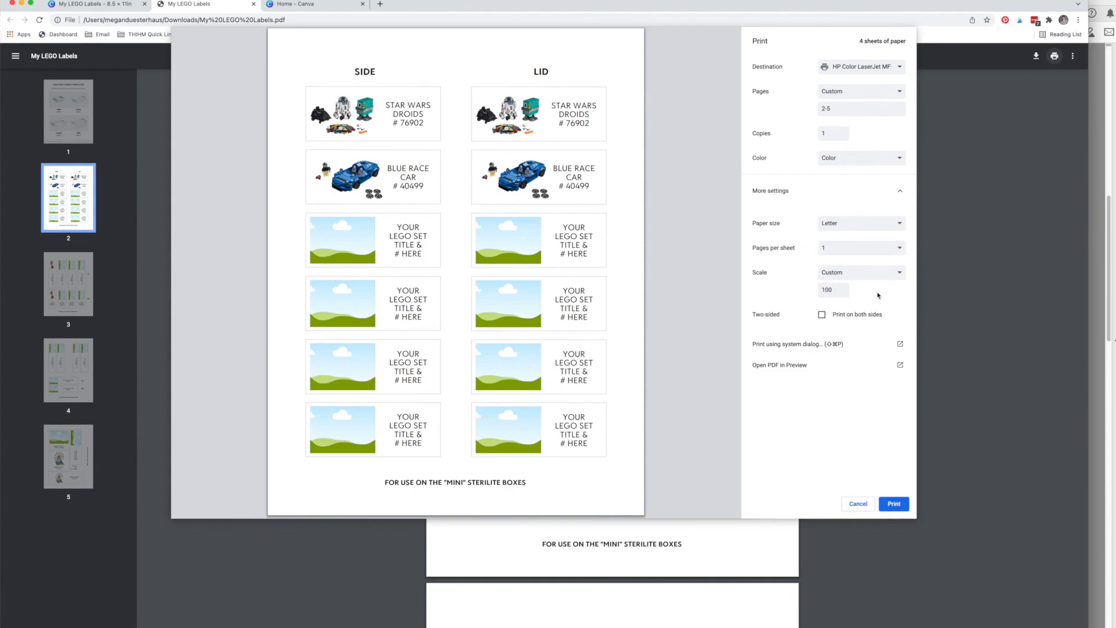